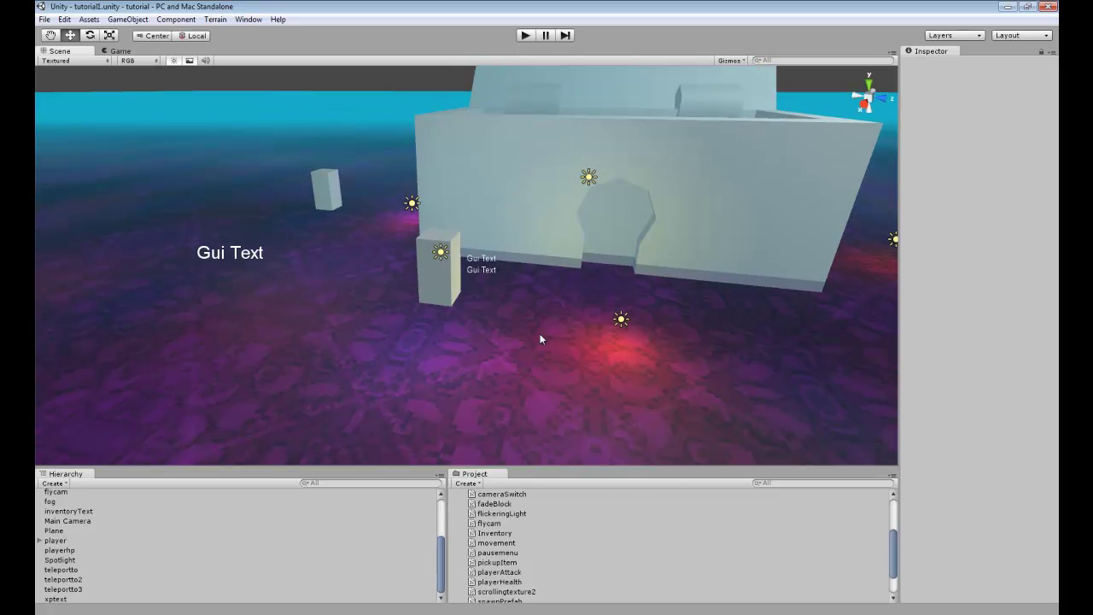
- Create a new cube object in the scene
right_drag(649, 289, 550, 246)
click(127, 19)
mouse_move(141, 47)
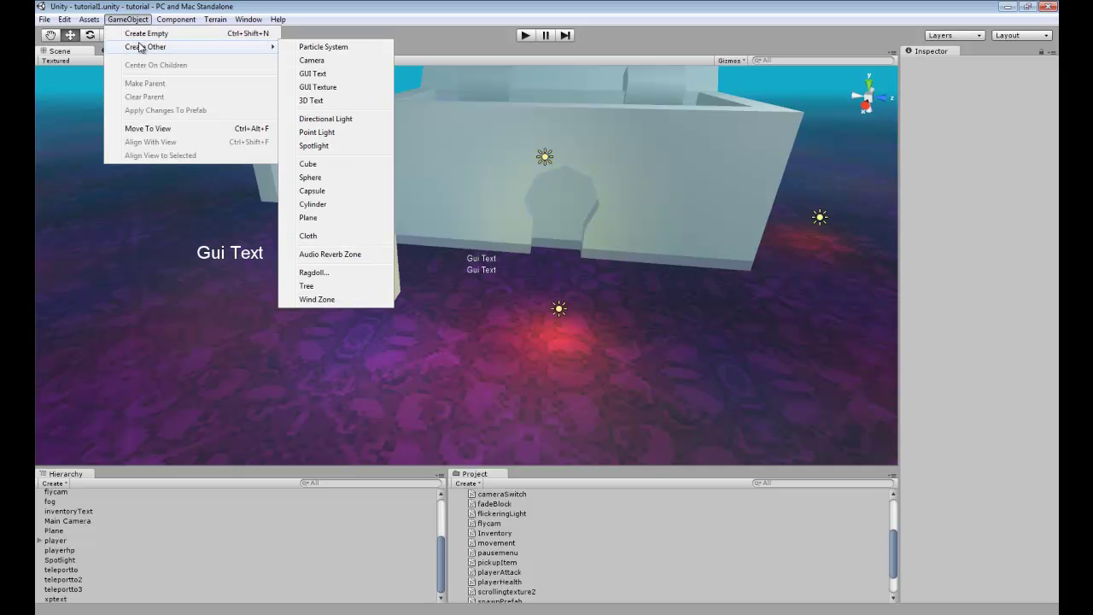
click(312, 165)
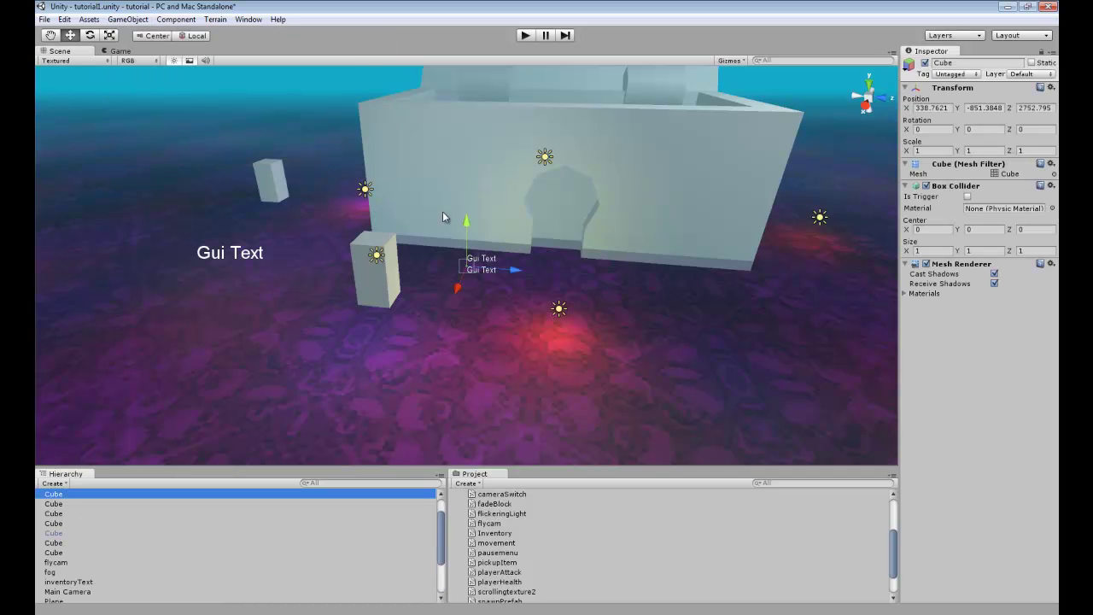
- Move the new cube beside the tall block in front of the castle wall
drag(471, 241, 386, 217)
drag(312, 361, 469, 361)
drag(477, 277, 475, 222)
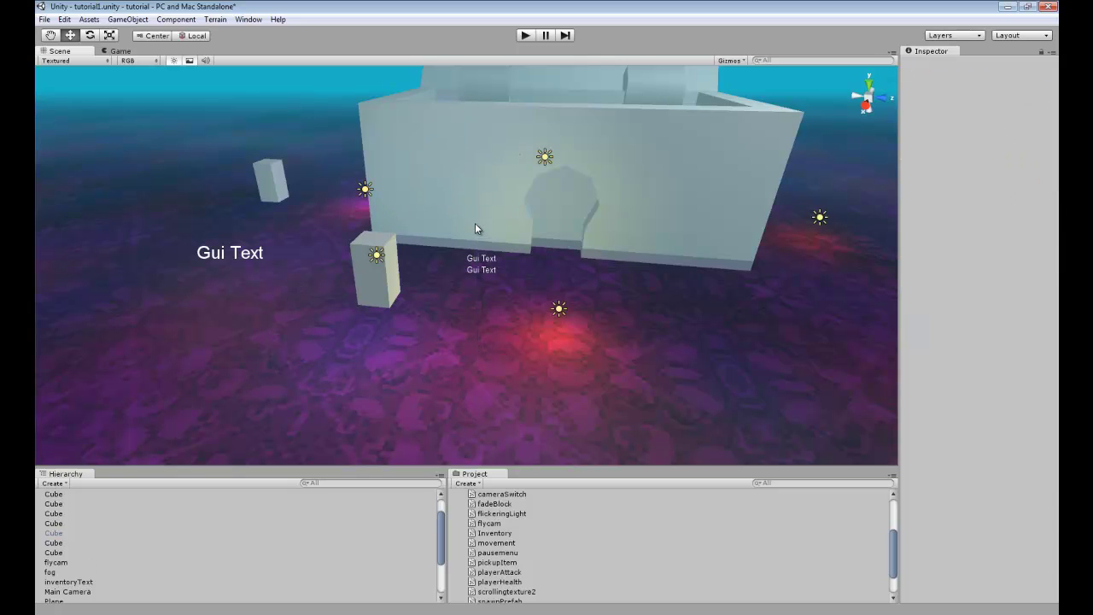
key(ctrl+z)
drag(473, 354, 475, 196)
key(d)
right_drag(475, 198, 398, 209)
drag(465, 184, 366, 230)
key(w)
right_drag(366, 230, 429, 222)
- Set the new cube's scale to X 10, Y 10 and Z 20
click(923, 150)
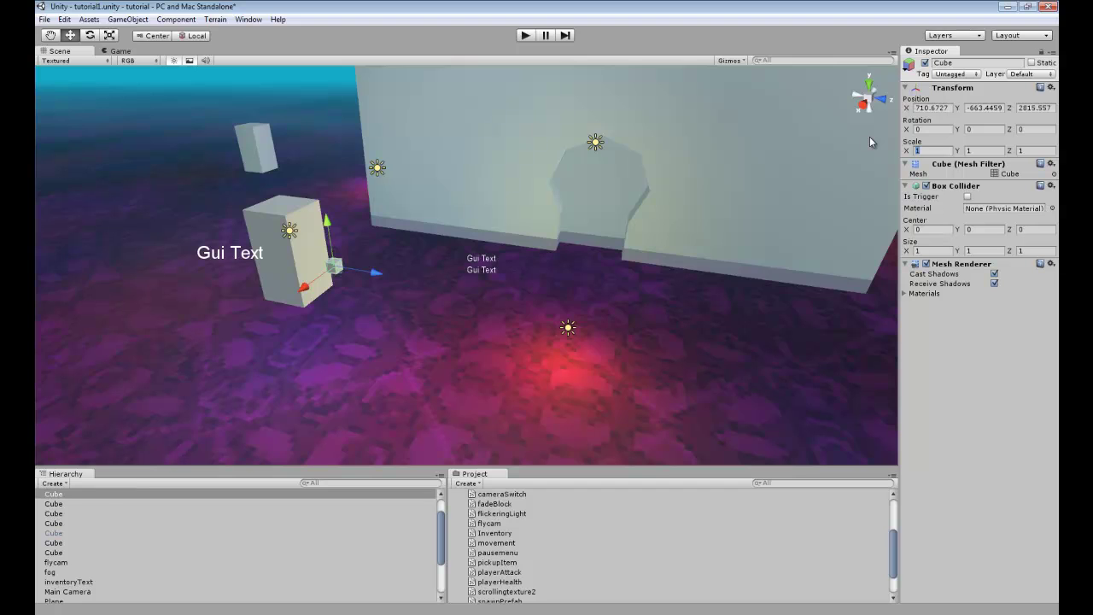
text(0)
key(Tab)
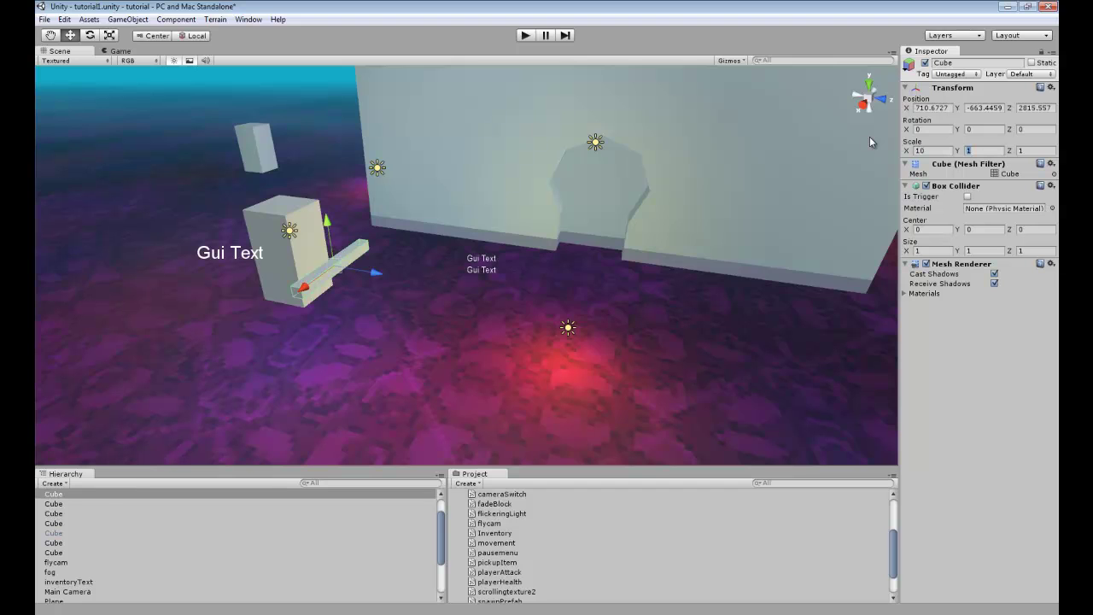
key(shift+Tab)
key(Tab)
text(10)
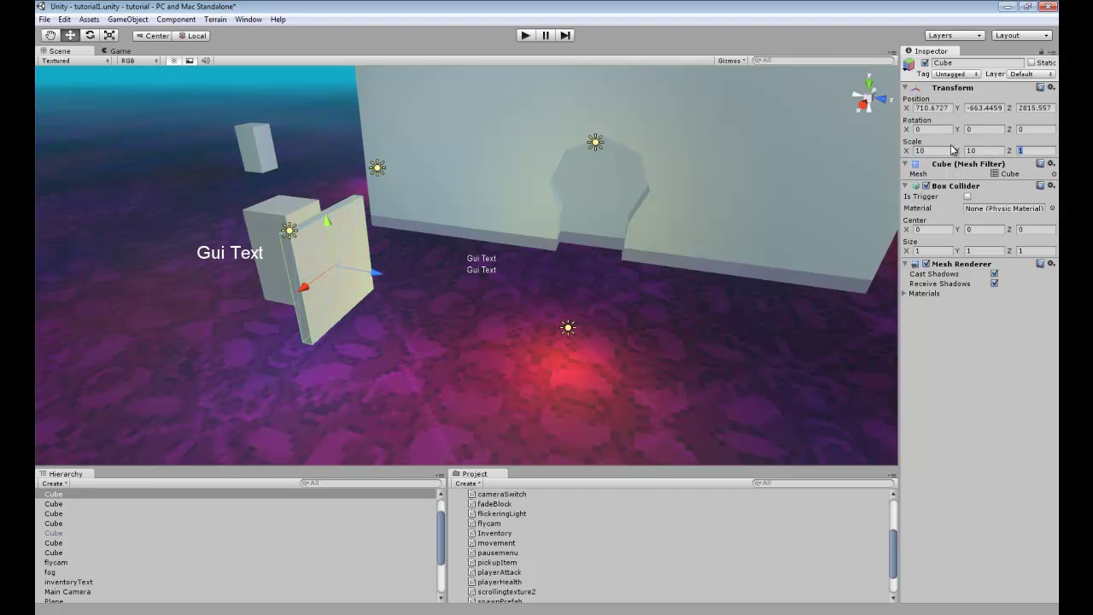
text(20)
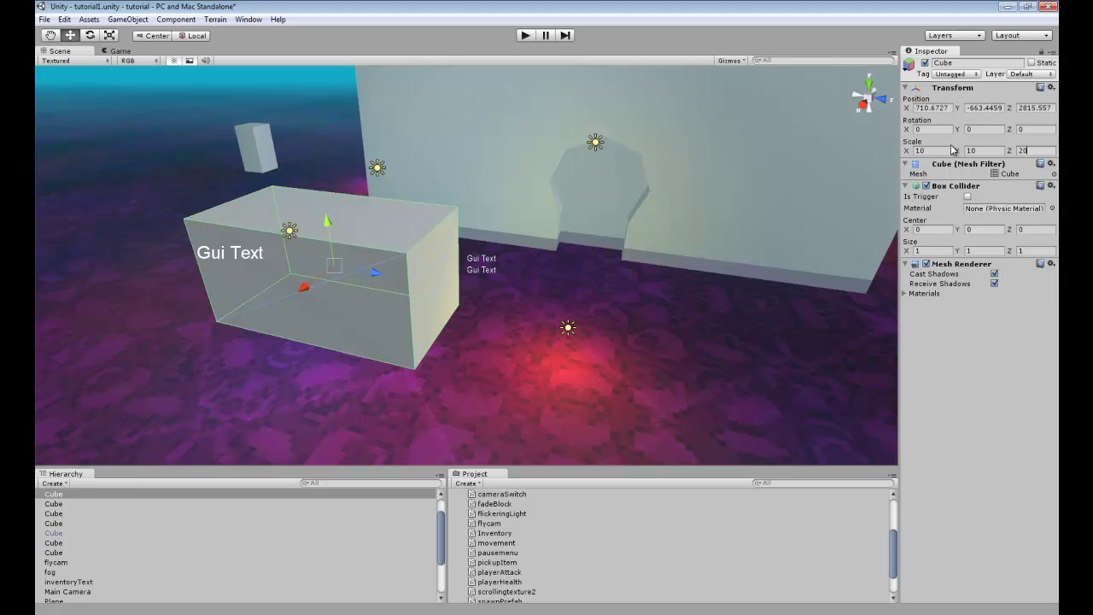
- Reposition the enlarged cube so it overlaps the end of the neighbouring tall block
drag(371, 276, 416, 231)
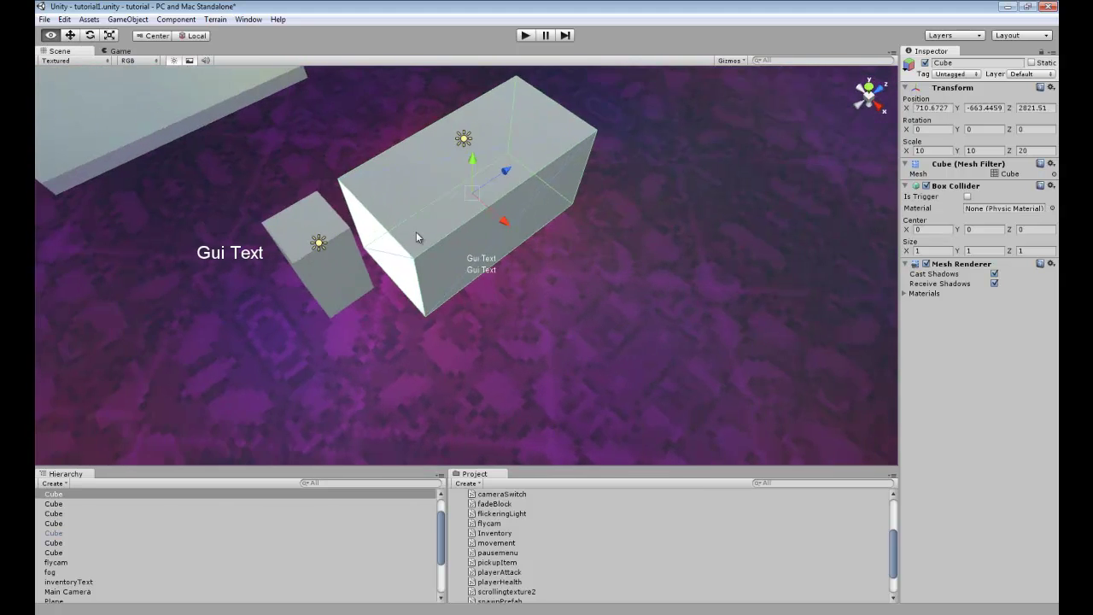
drag(495, 179, 451, 185)
click(446, 176)
click(445, 175)
right_drag(448, 185, 427, 128)
drag(504, 219, 706, 352)
drag(577, 194, 568, 193)
alt+drag(568, 193, 881, 183)
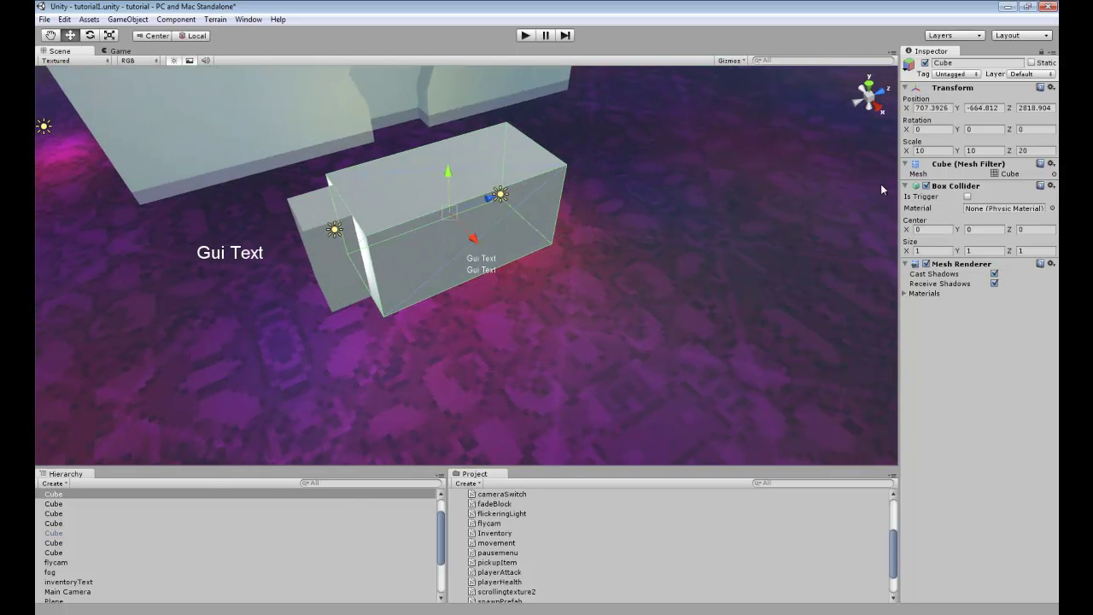
- Set the cube's Z scale to 10 and shift it to overlap the front of the tall block
click(1033, 151)
text(10)
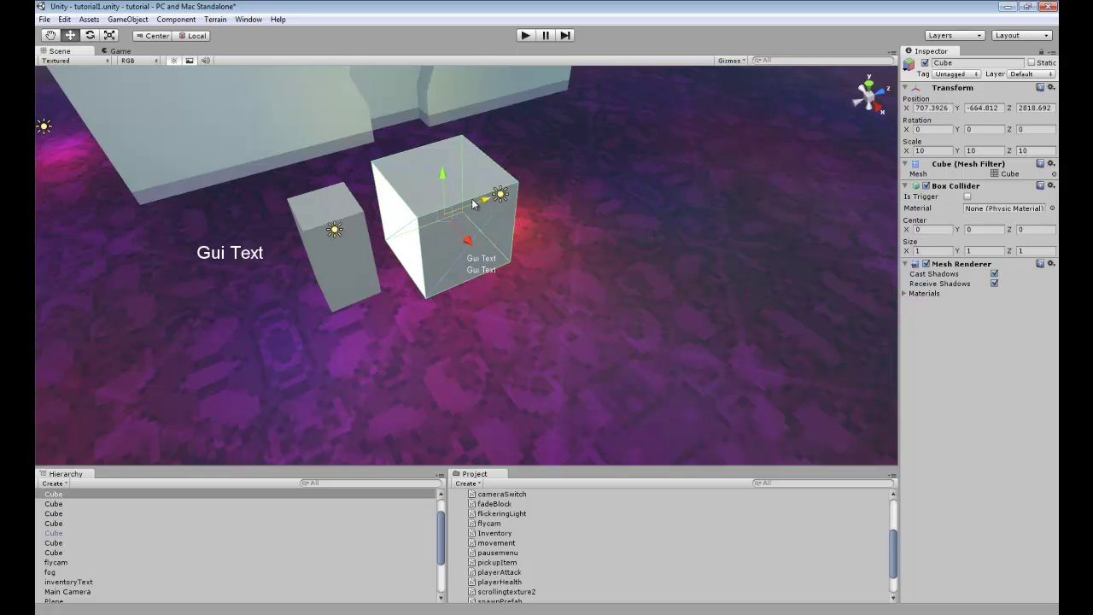
drag(484, 201, 441, 221)
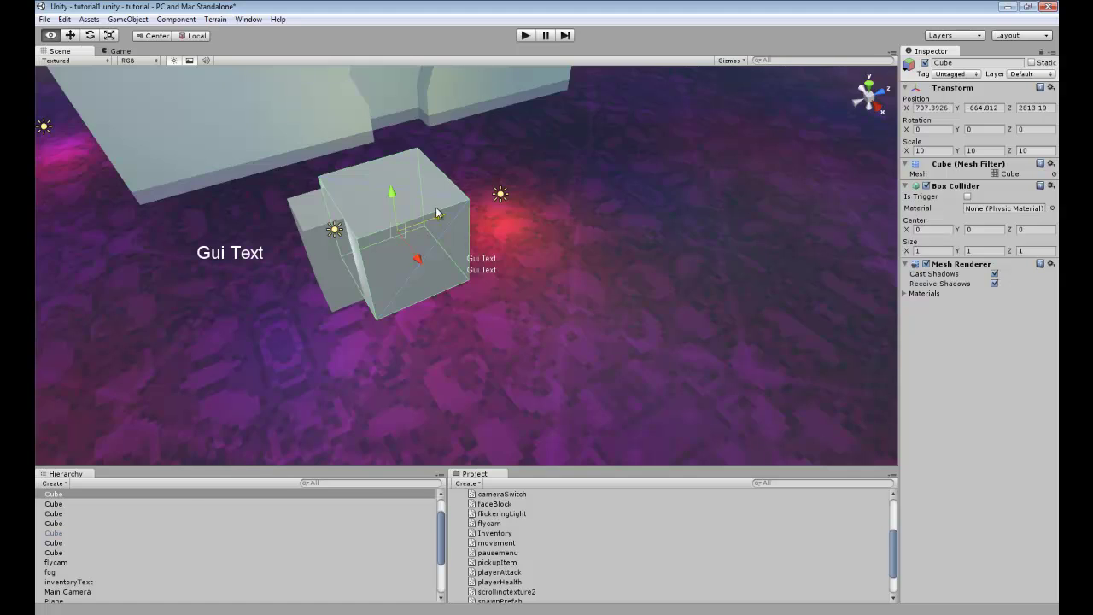
alt+drag(558, 190, 547, 213)
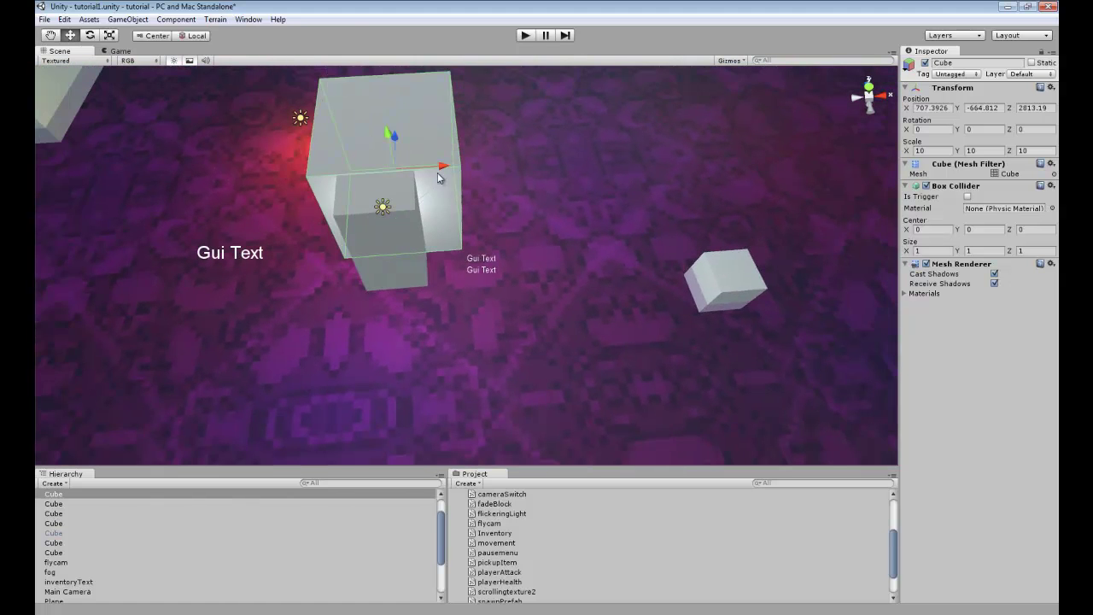
drag(438, 173, 615, 208)
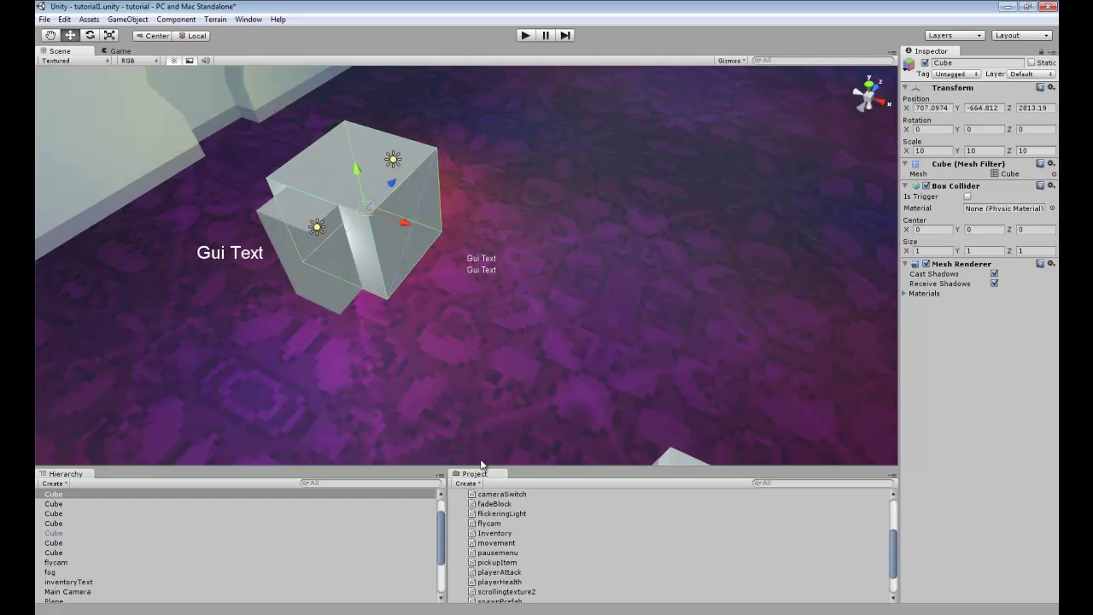
- Switch to MonoDevelop and review the enemyHealth variable and the Destroy condition in playerAttack.js
click(609, 610)
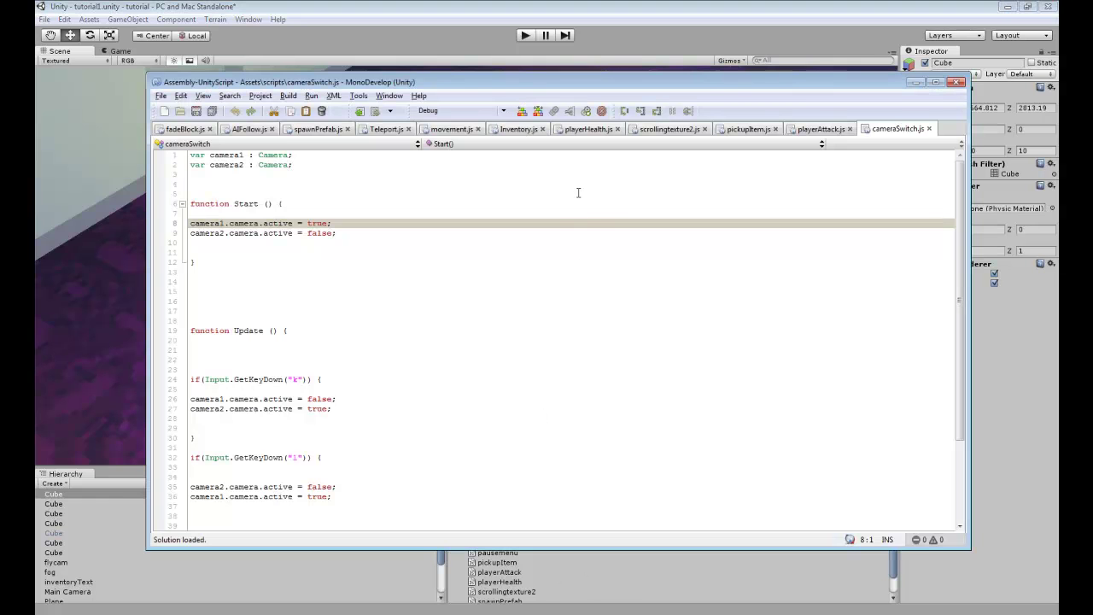
click(811, 130)
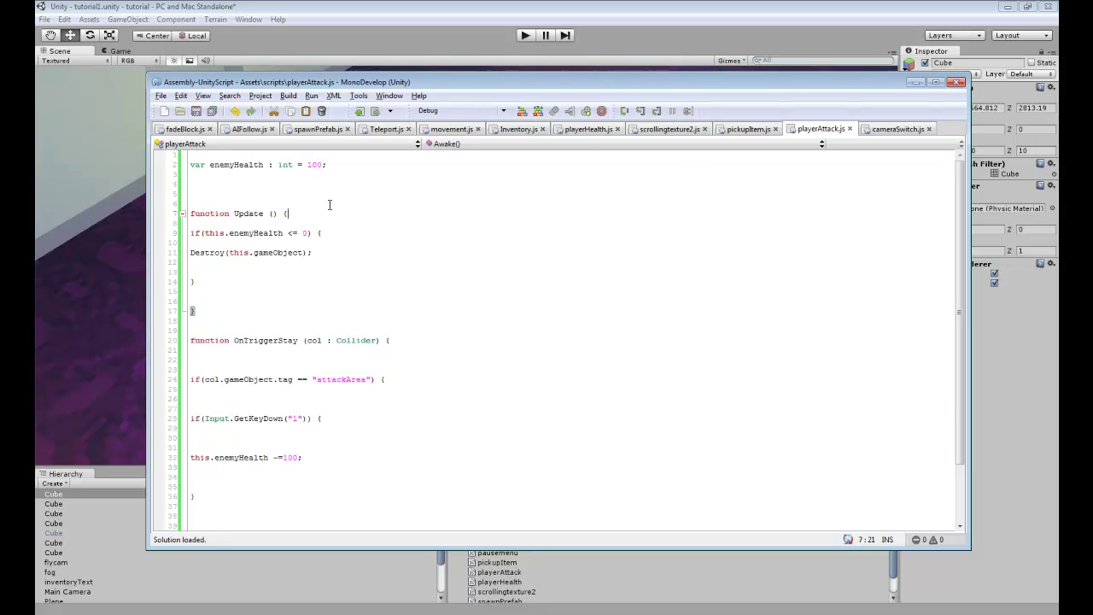
click(166, 96)
click(161, 97)
drag(194, 164, 349, 168)
click(344, 169)
scroll(312, 176, down, 2)
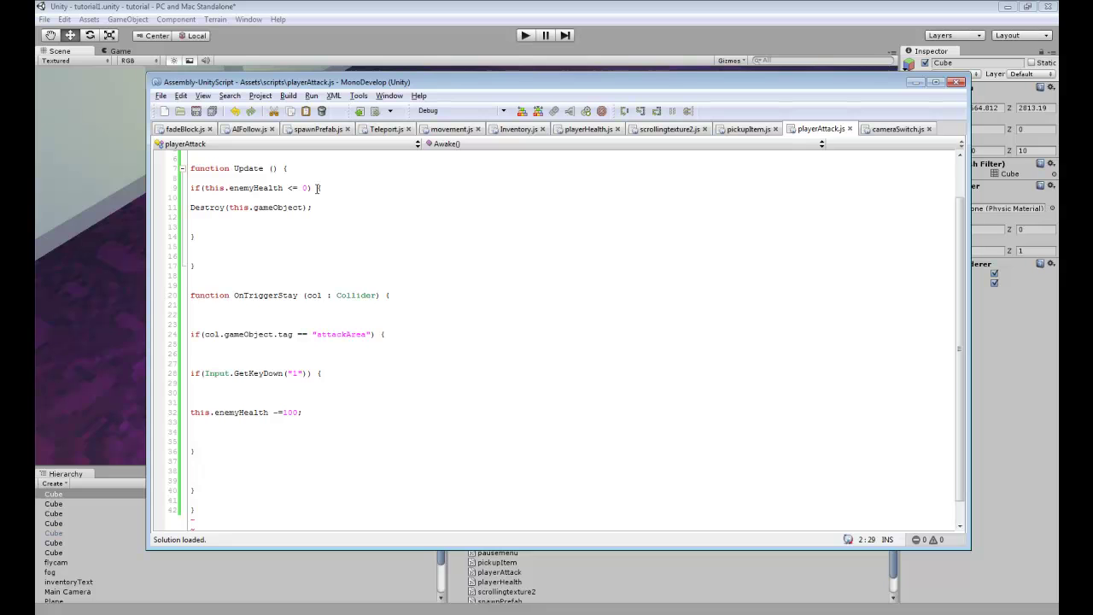
drag(206, 207, 321, 207)
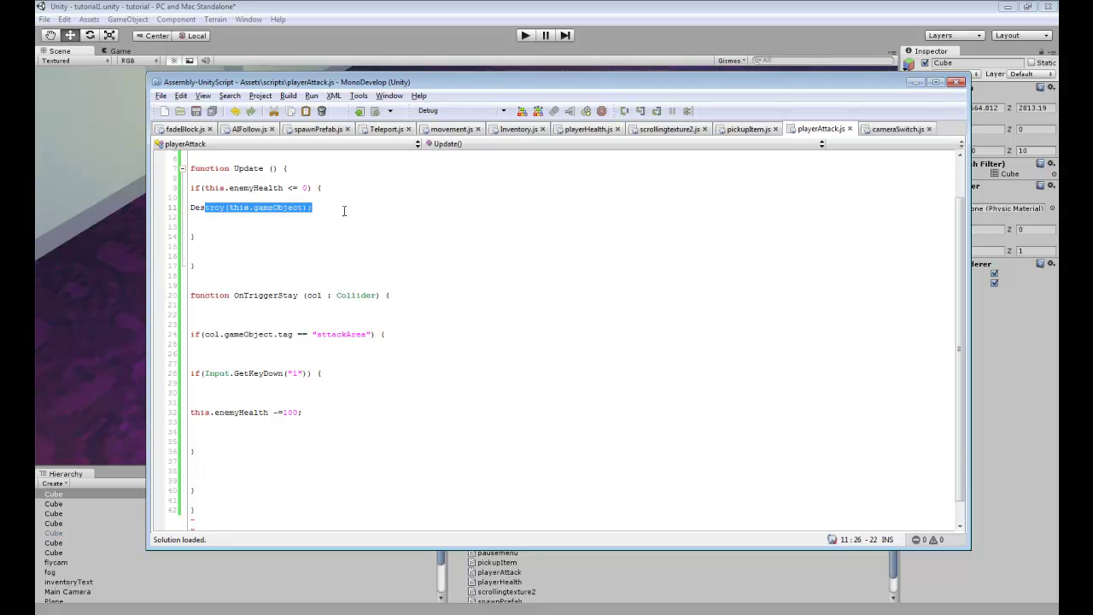
click(344, 211)
scroll(304, 221, down, 1)
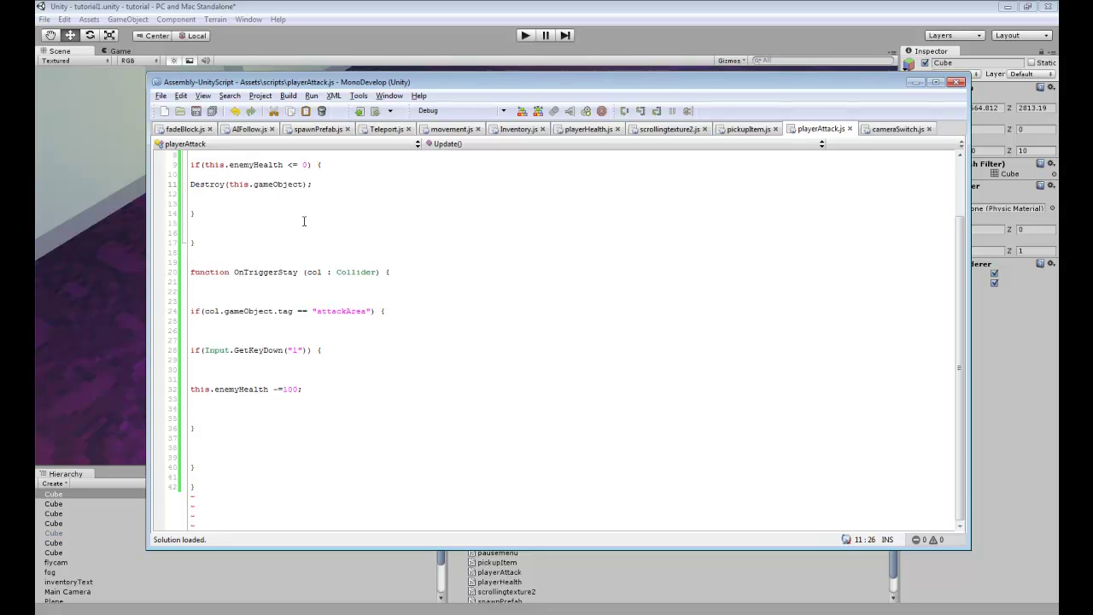
- Examine the OnTriggerStay function and its check for the attackArea tag
double_click(235, 271)
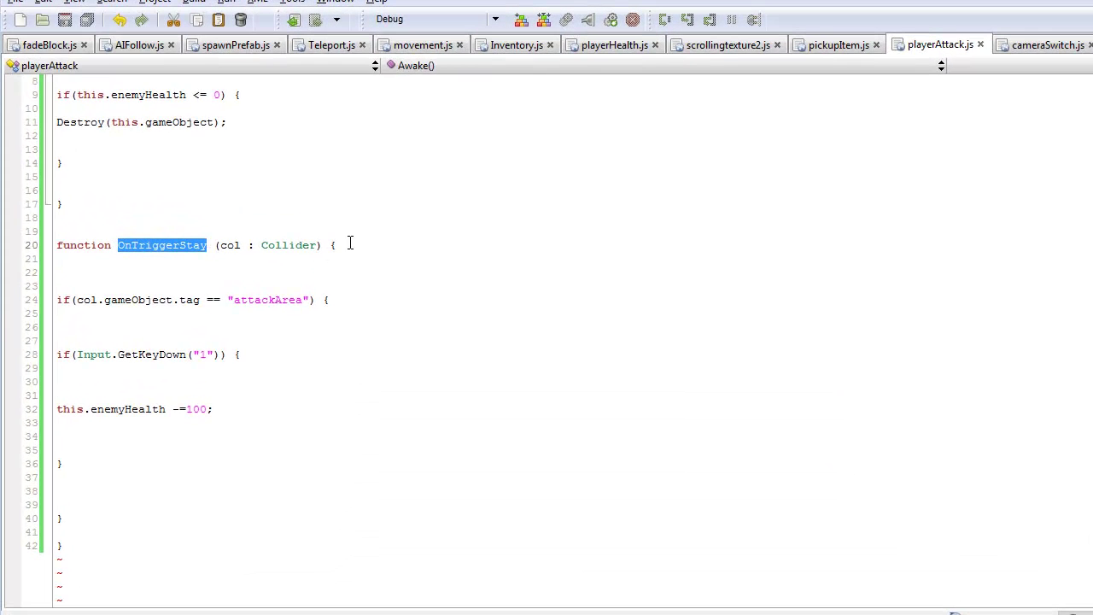
click(350, 244)
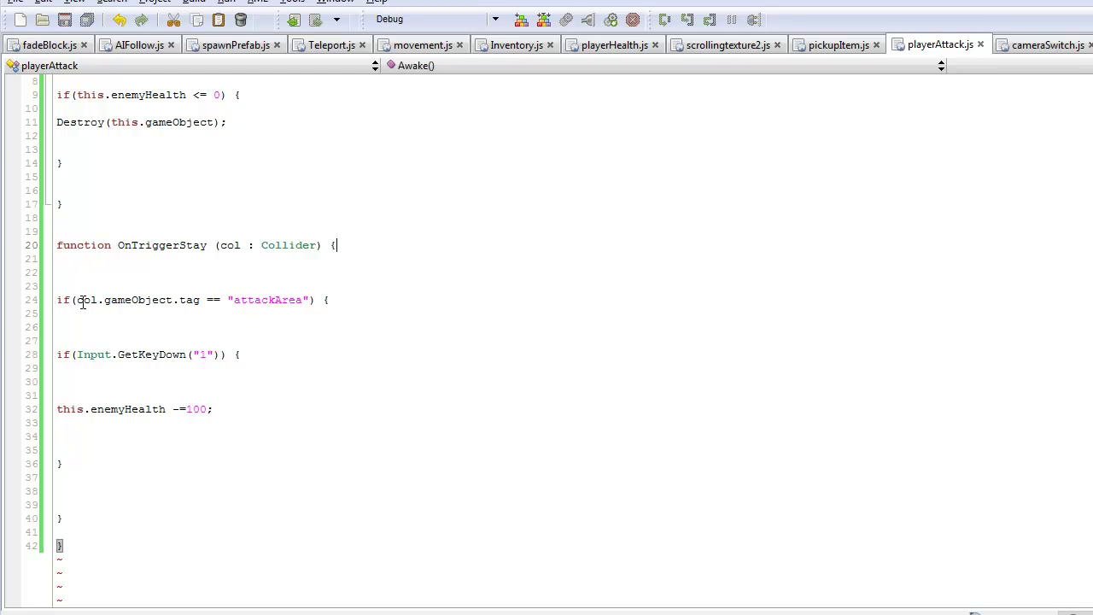
drag(65, 303, 316, 302)
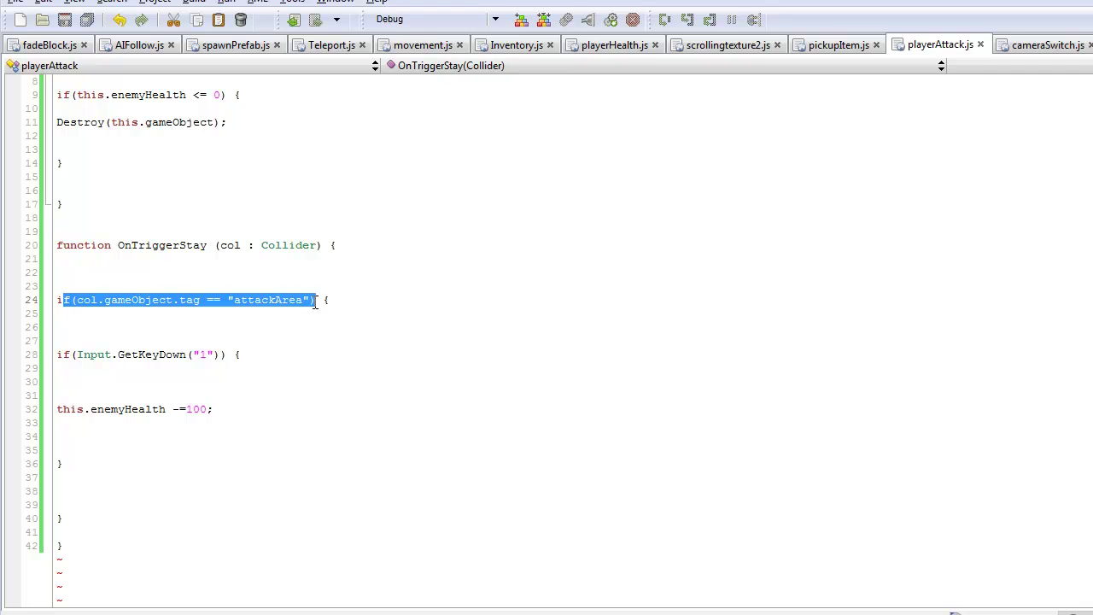
click(340, 305)
drag(235, 305, 302, 307)
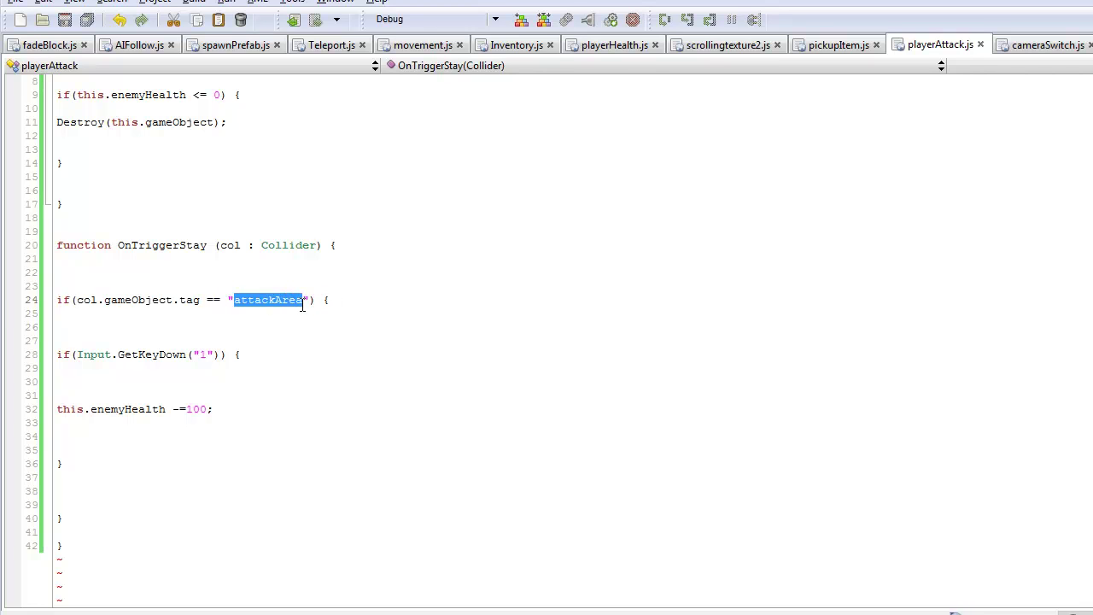
click(290, 315)
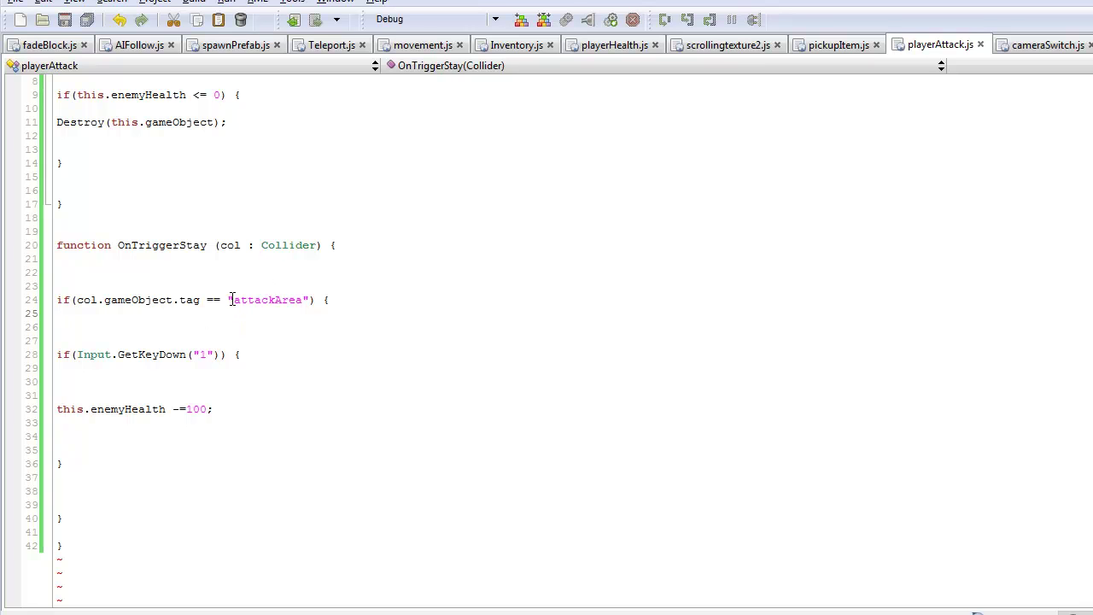
drag(232, 300, 305, 305)
- Examine the GetKeyDown("1") condition and the enemyHealth reduction it triggers within the attackArea check
click(226, 355)
drag(55, 355, 225, 474)
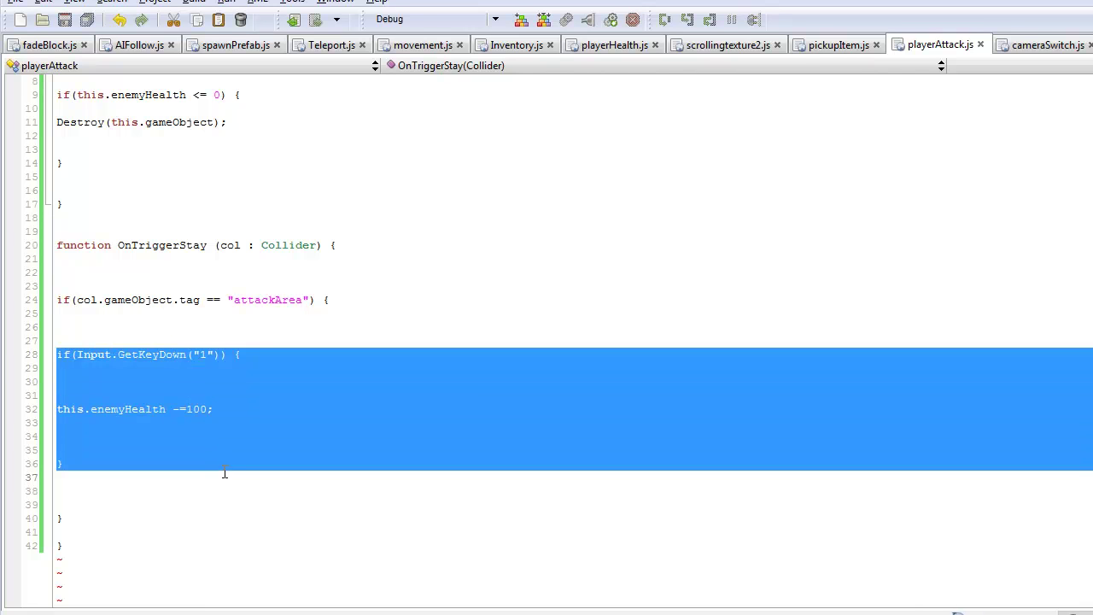
click(171, 432)
drag(222, 412, 55, 396)
click(199, 354)
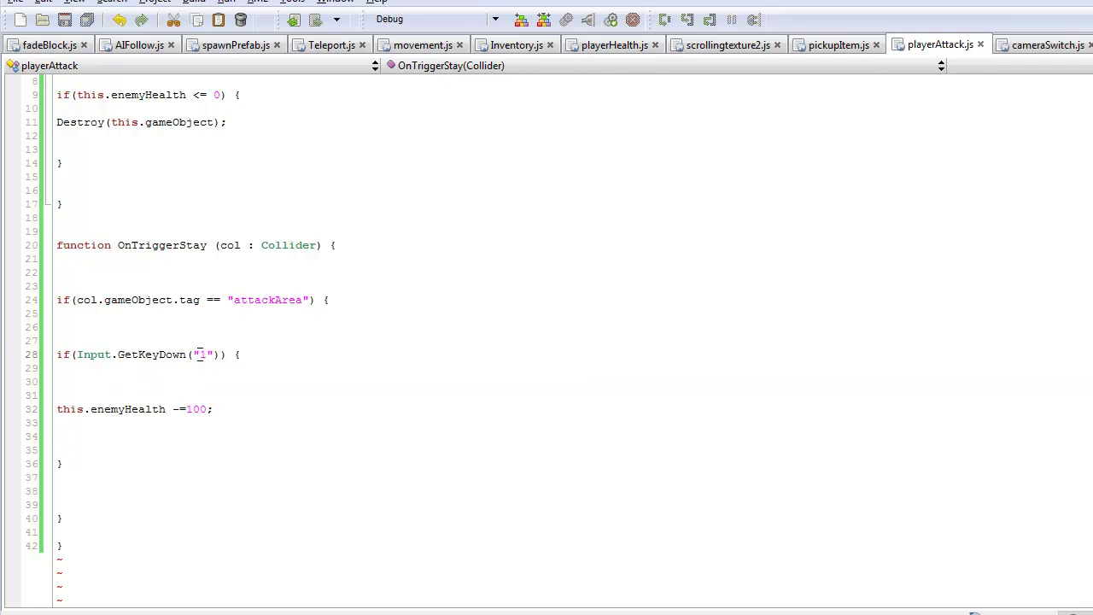
drag(59, 419, 200, 422)
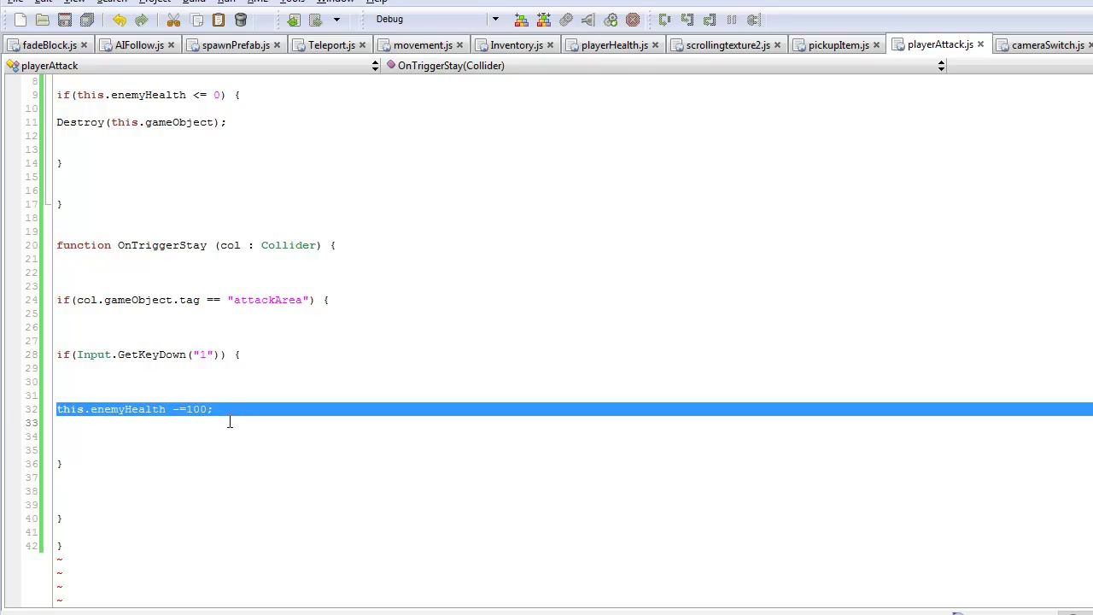
double_click(232, 302)
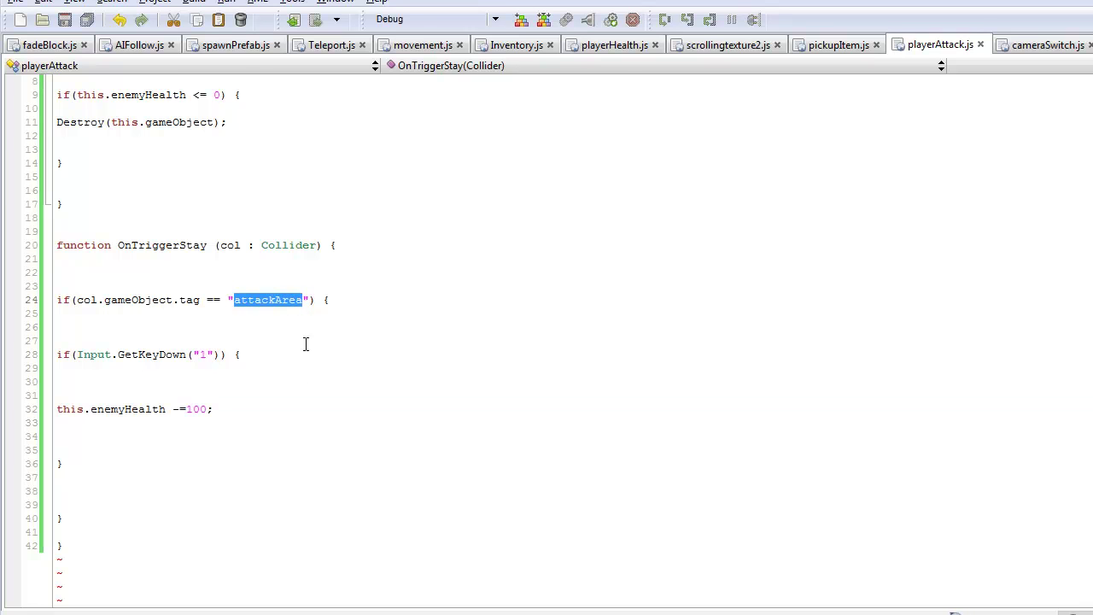
click(312, 373)
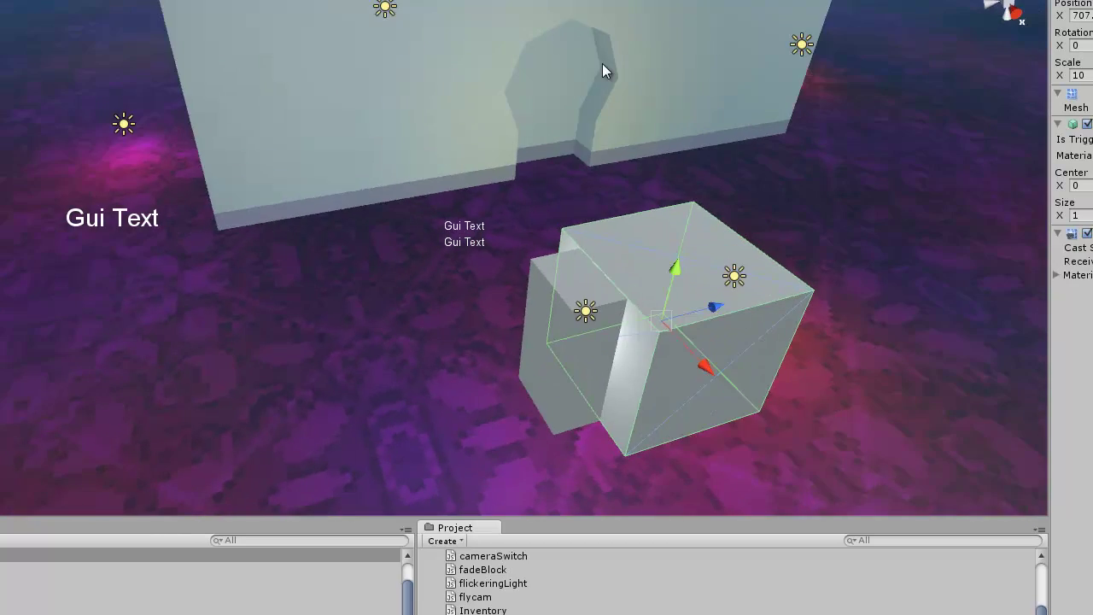
- Return to Unity and attach the playerAttack script to the distant enemy cube that carries the AIFollow script
right_drag(602, 64, 462, 67)
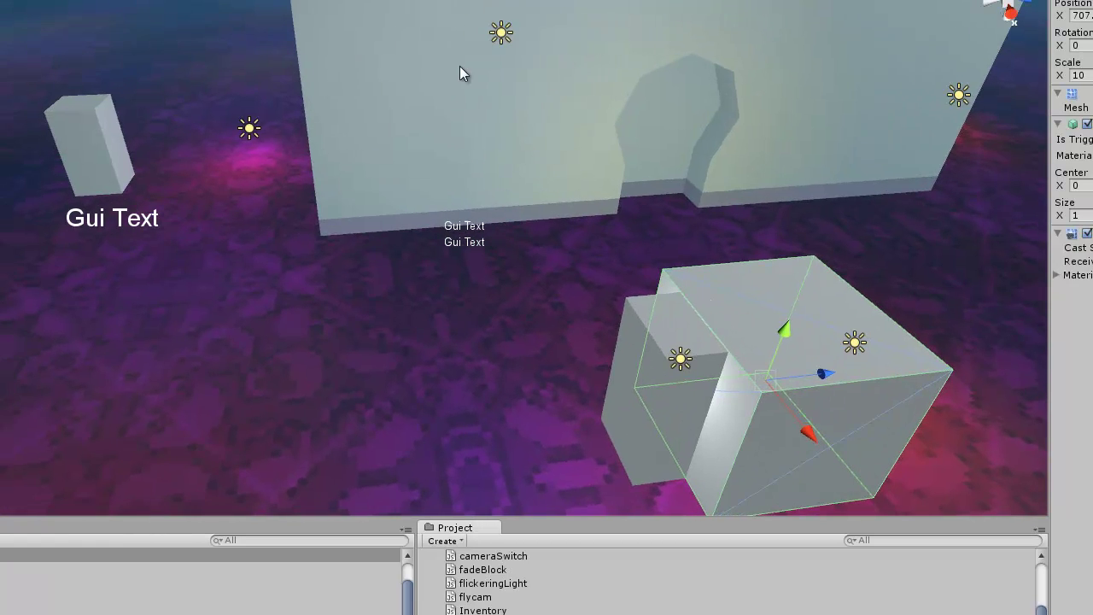
click(118, 149)
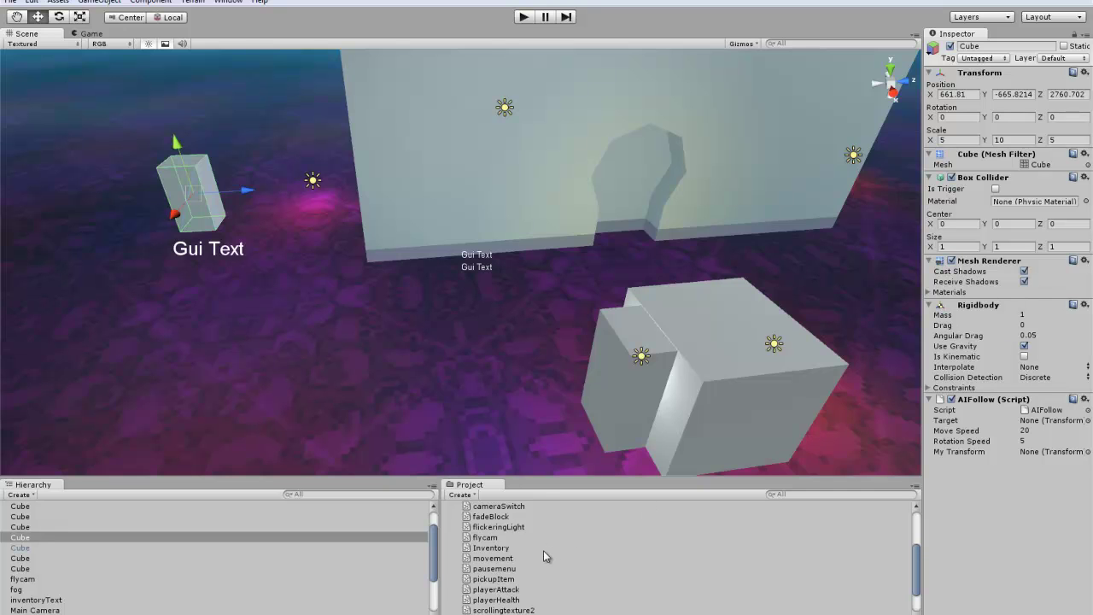
scroll(541, 551, down, 2)
scroll(544, 560, up, 2)
scroll(544, 560, up, 2)
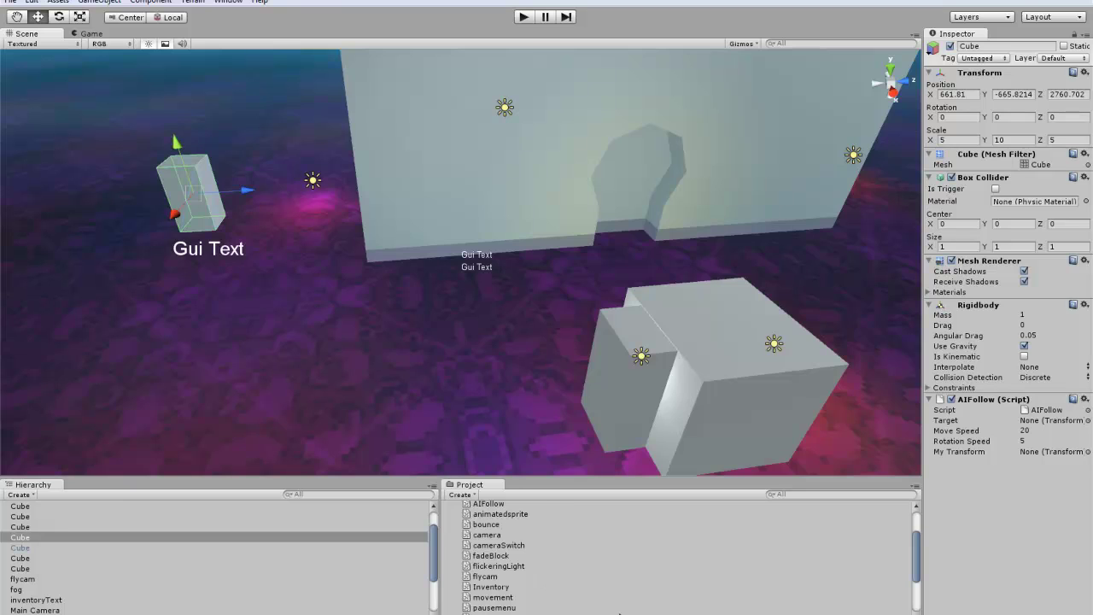
key(alt+Tab)
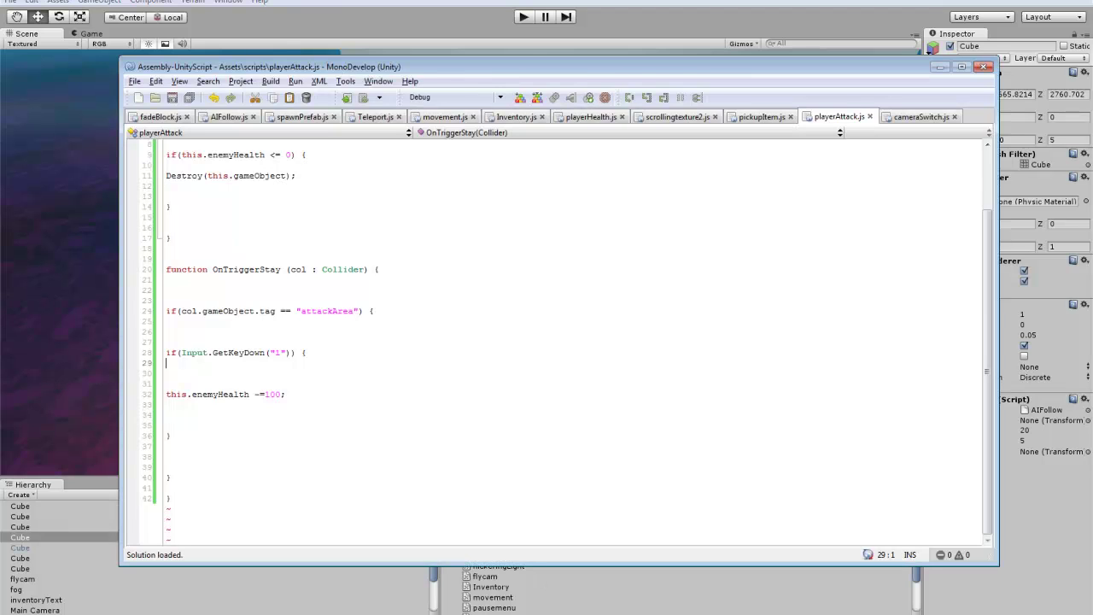
key(alt+Tab)
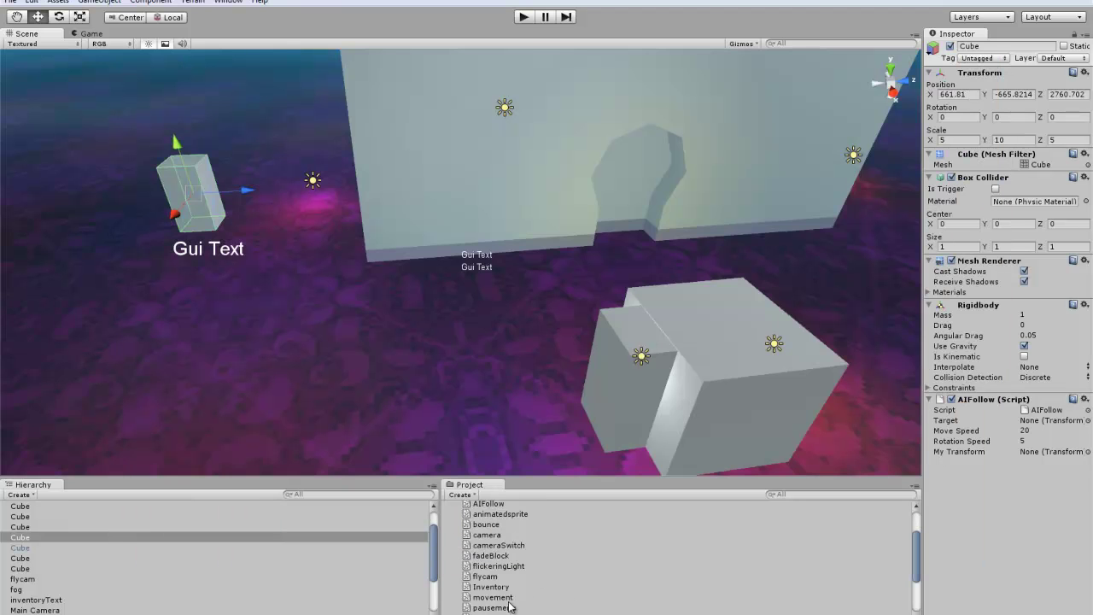
drag(917, 561, 917, 595)
drag(511, 547, 1017, 508)
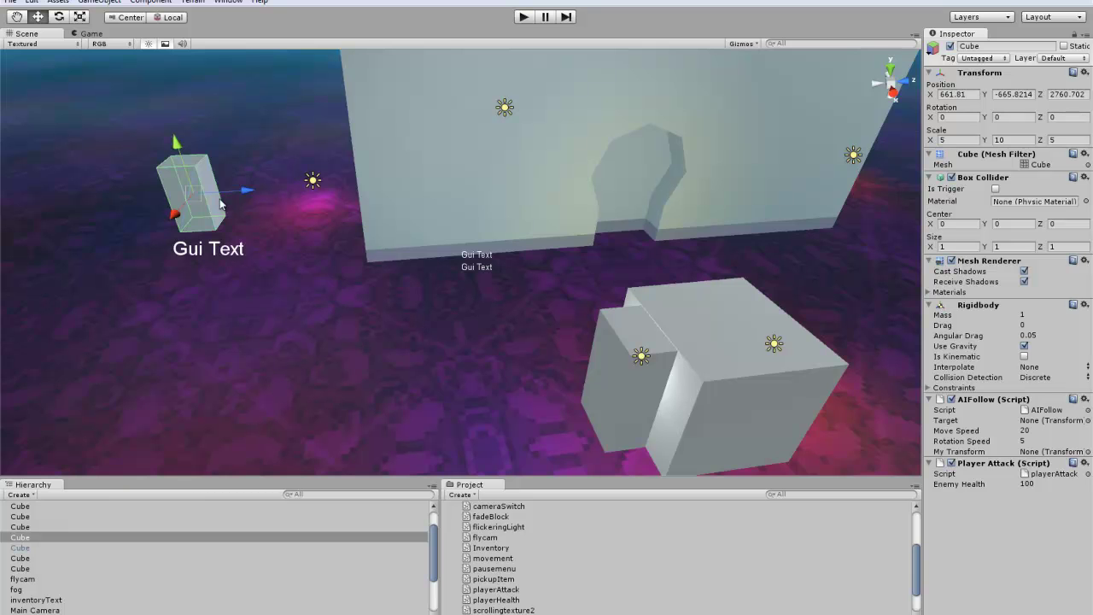
- Set the Y scale of the large cube beside the player to 15 and raise the cube slightly
right_drag(341, 290, 438, 197)
key(d)
scroll(419, 303, up, 3)
click(428, 287)
scroll(433, 327, down, 3)
scroll(431, 256, up, 3)
scroll(438, 190, down, 3)
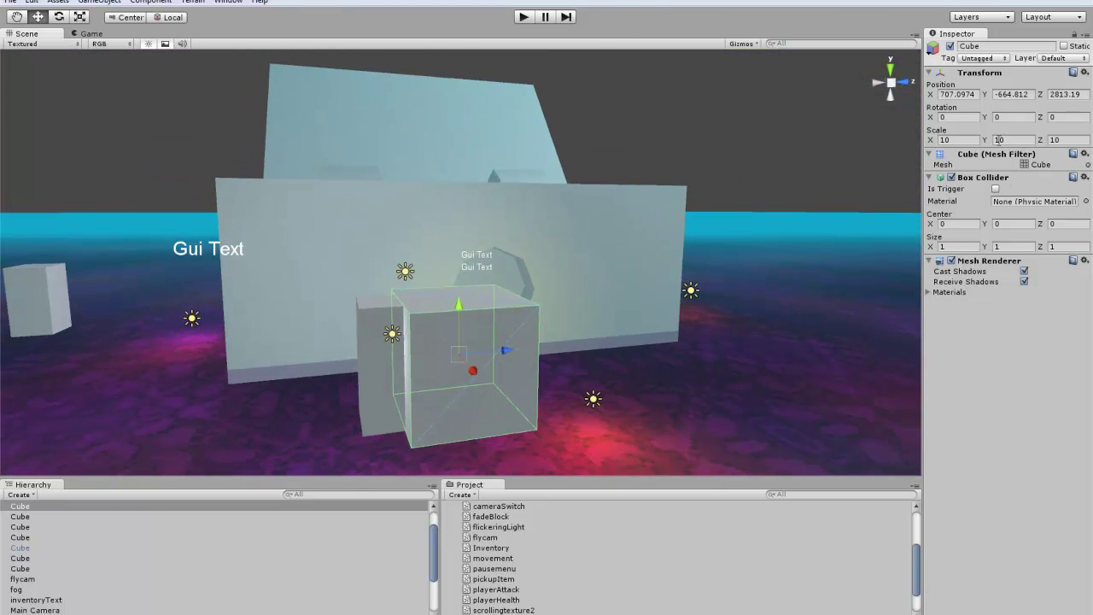
click(1001, 139)
text(15)
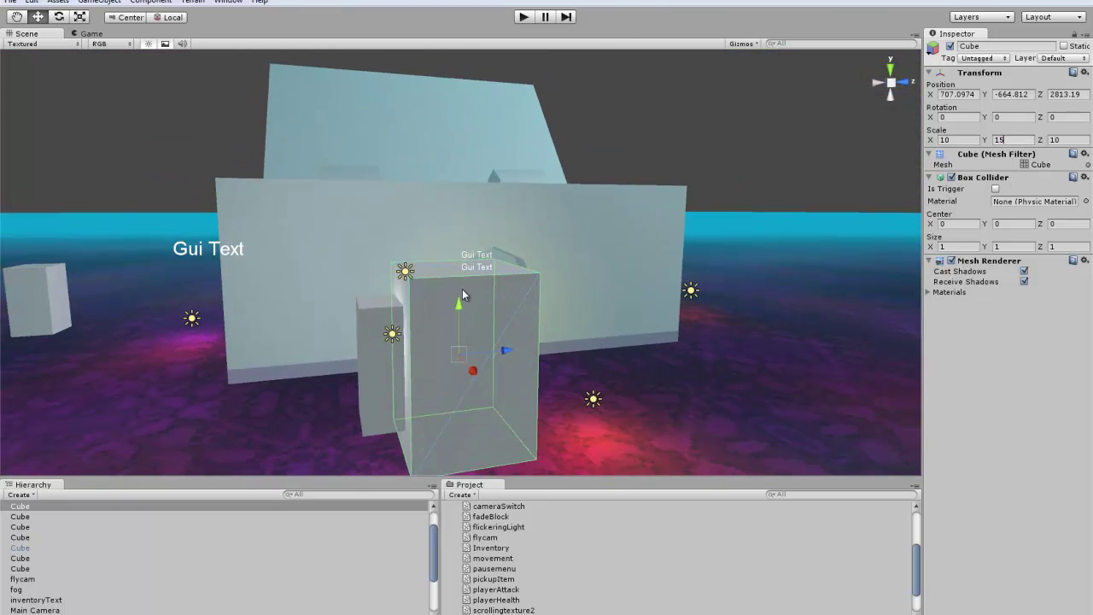
drag(460, 305, 461, 299)
- Make the enlarged cube's Box Collider a trigger and disable its Mesh Renderer
right_drag(460, 300, 894, 197)
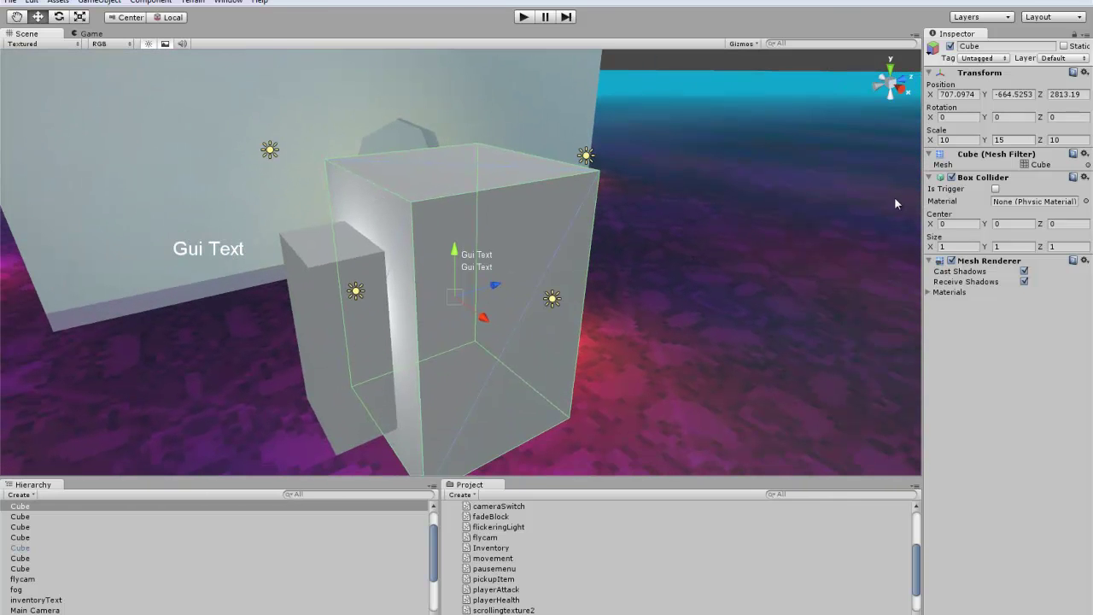
click(996, 189)
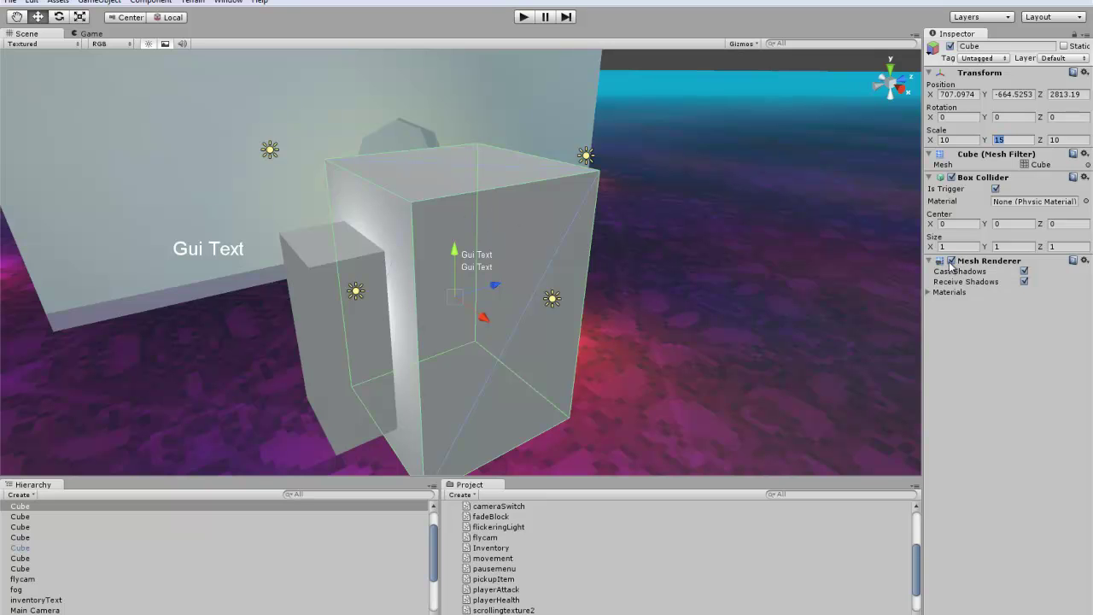
click(951, 262)
alt+drag(649, 226, 642, 255)
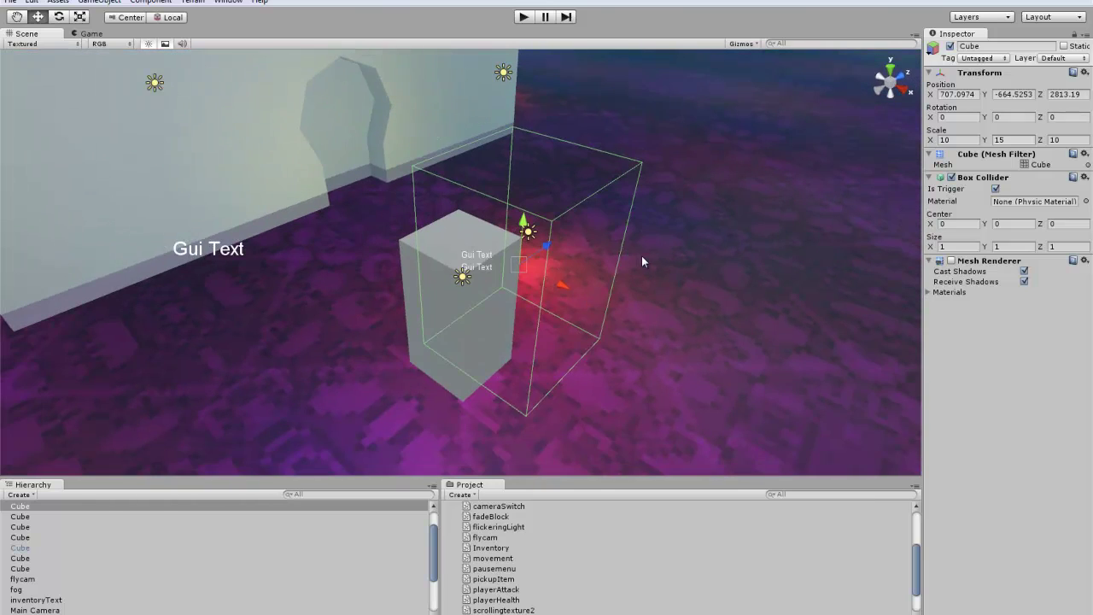
- Rename the invisible trigger cube as attackArea and make it a child of the player object
click(37, 505)
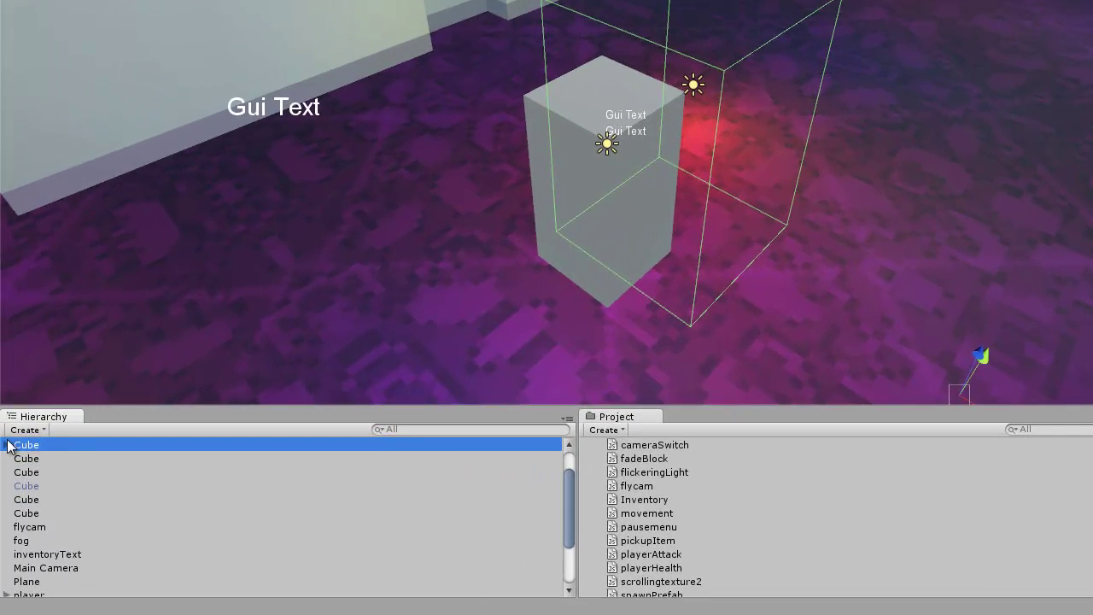
click(8, 445)
drag(66, 459, 54, 480)
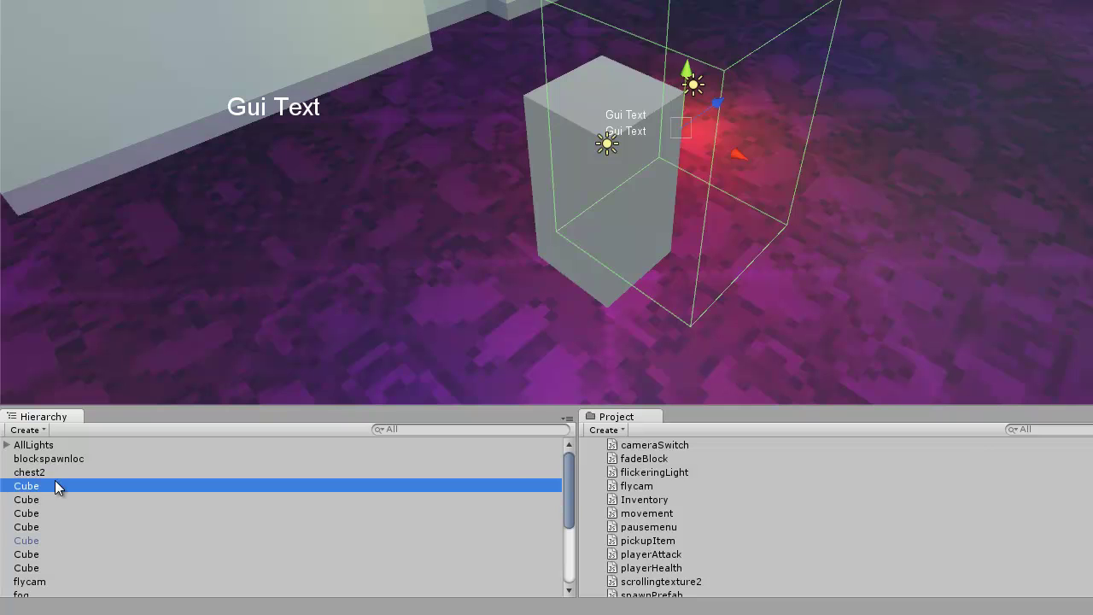
alt+drag(768, 105, 658, 155)
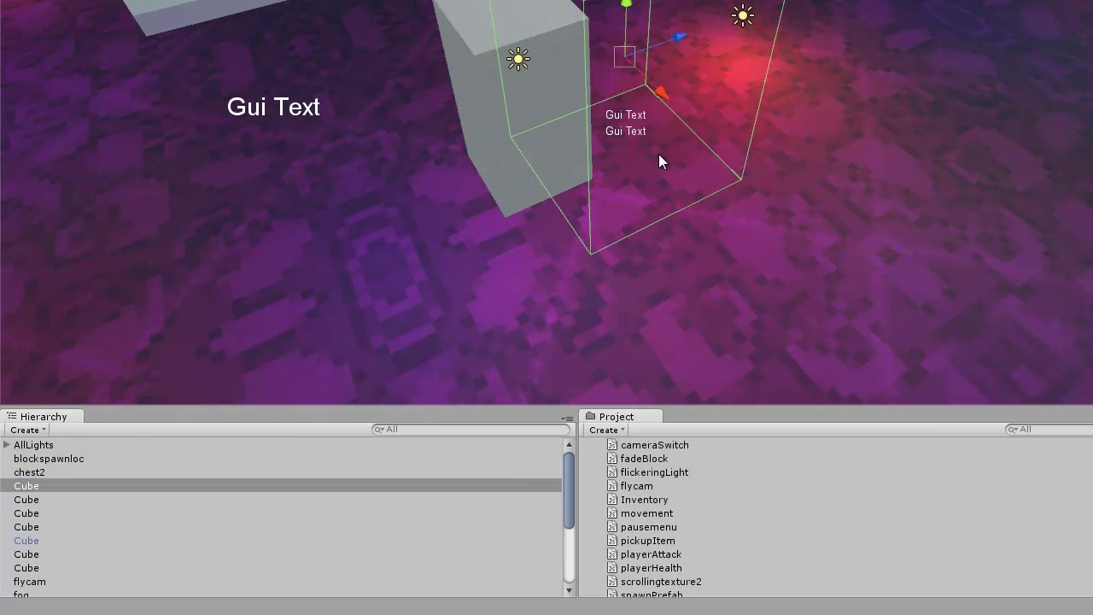
click(52, 487)
key(F2)
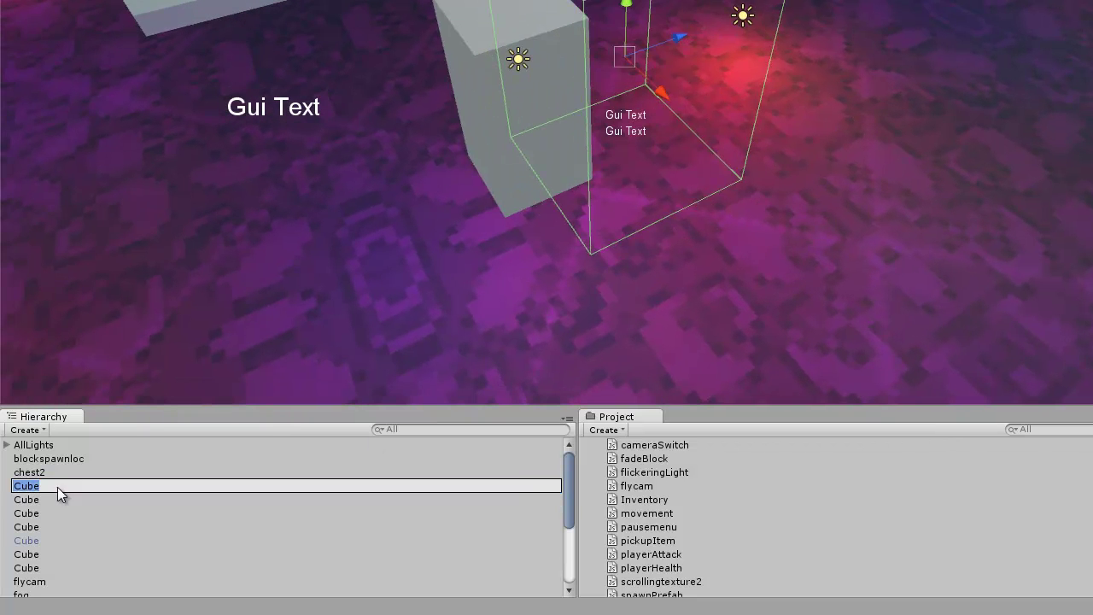
text(attackArea)
key(Return)
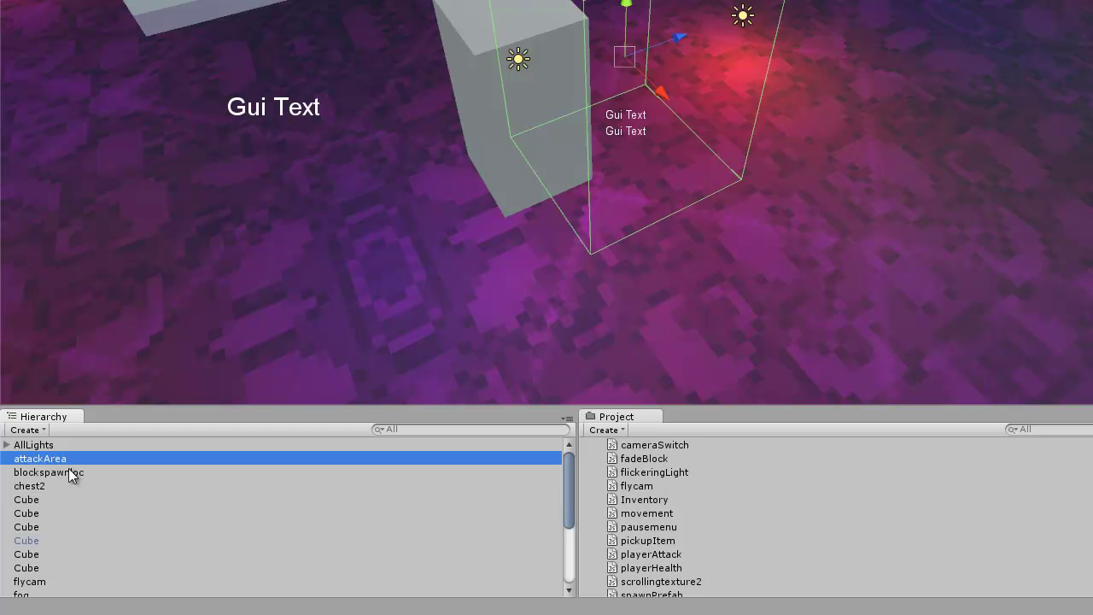
drag(68, 462, 66, 512)
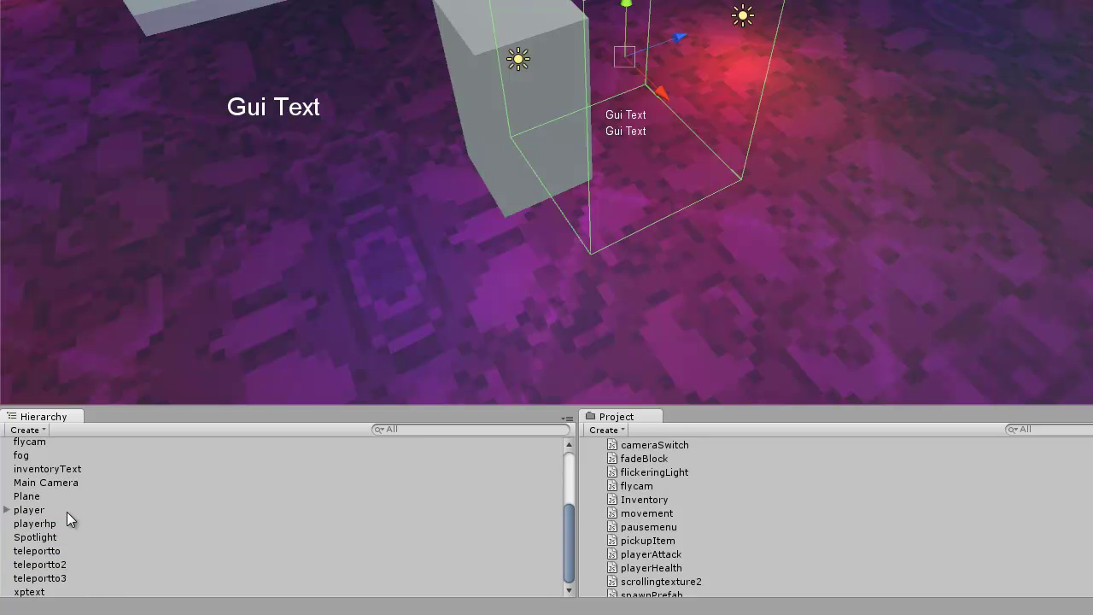
click(6, 510)
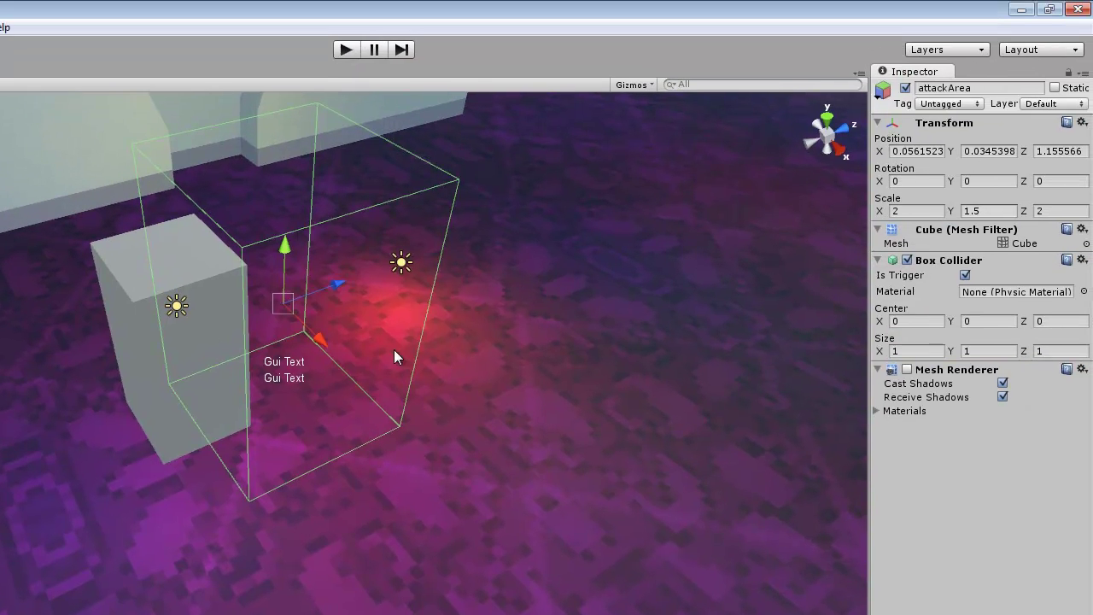
- Add a new tag named attackArea as Element 1 in the Tag Manager
key(d)
right_drag(393, 349, 444, 322)
key(s)
key(w)
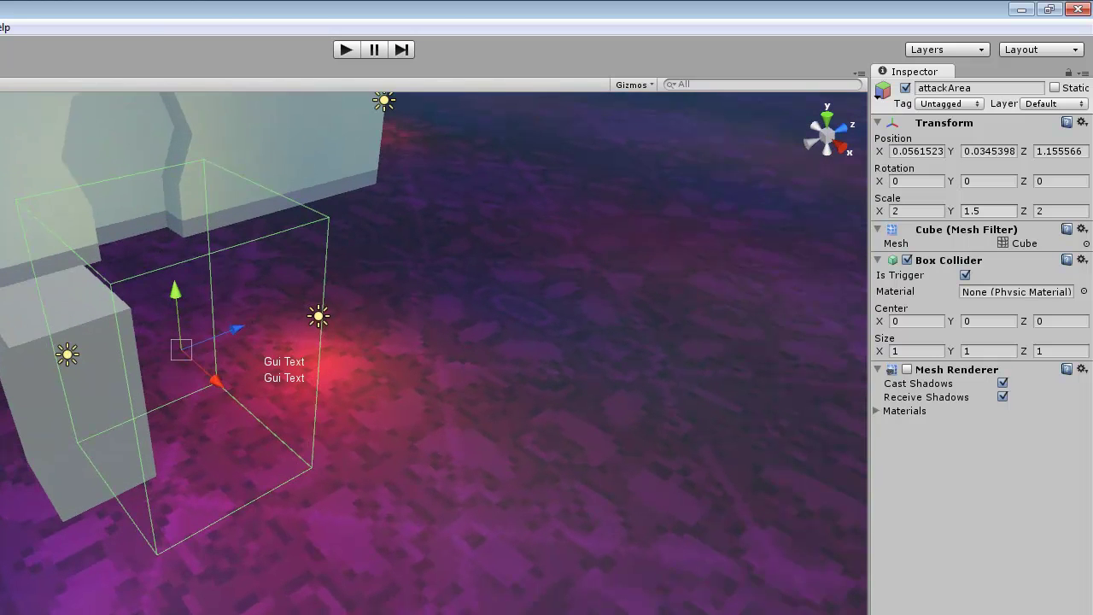
click(964, 104)
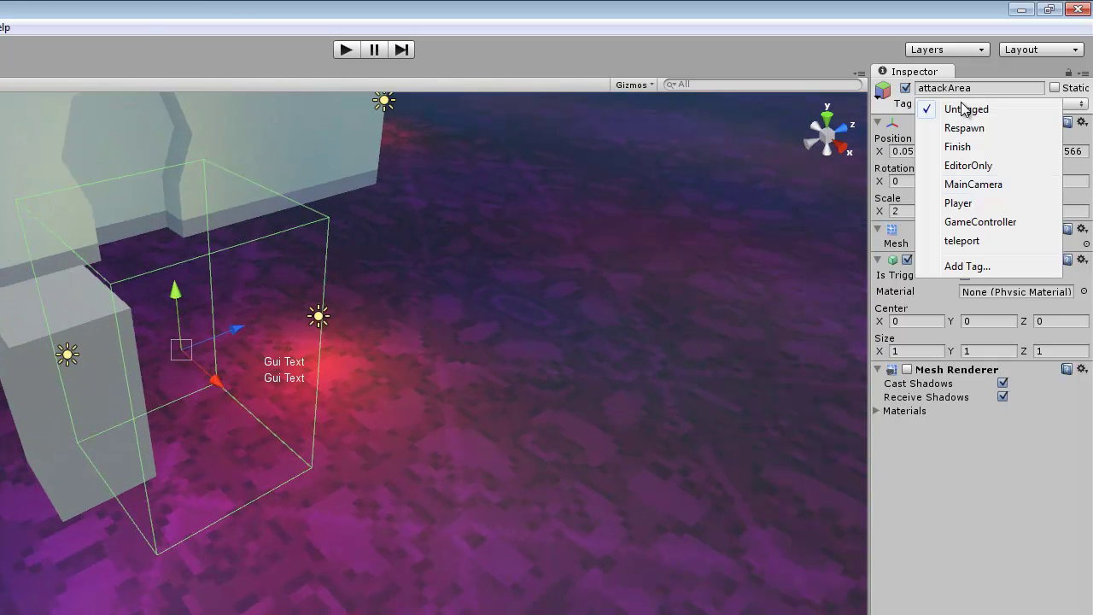
click(981, 267)
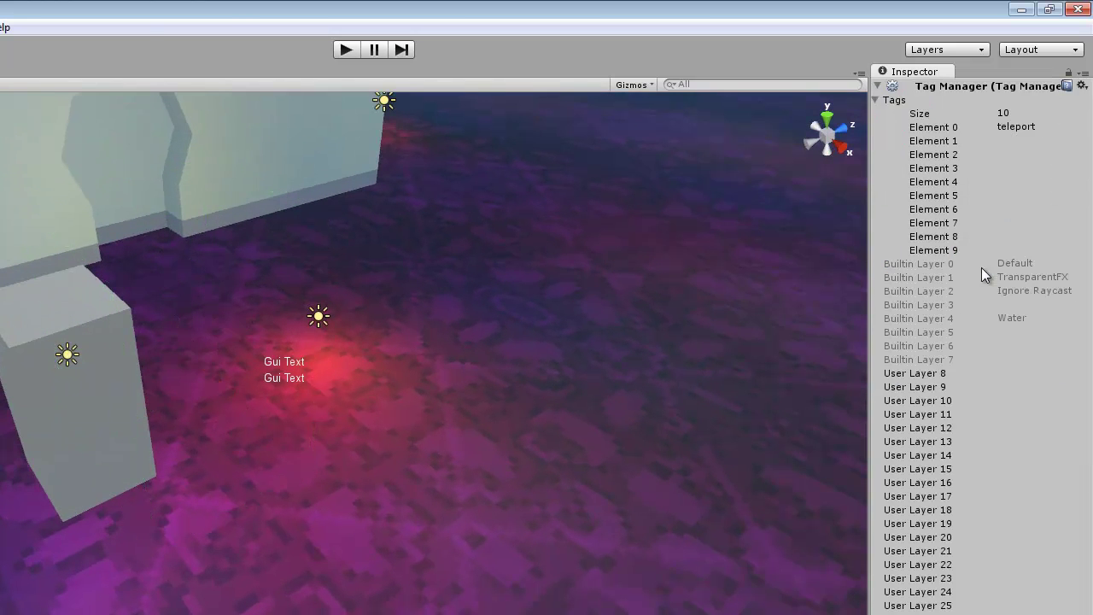
click(1014, 142)
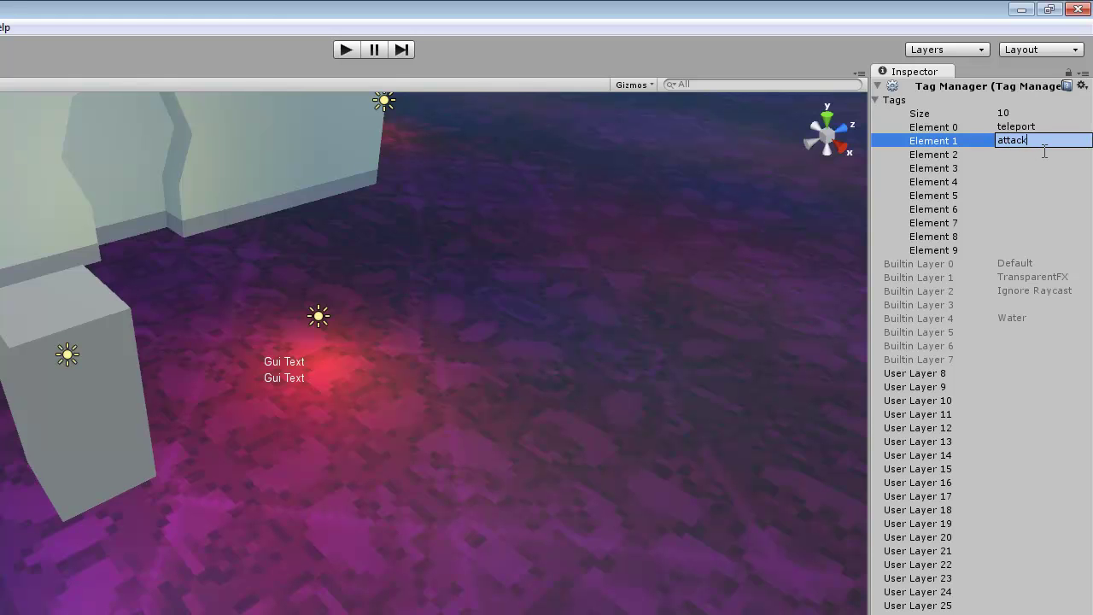
key(Return)
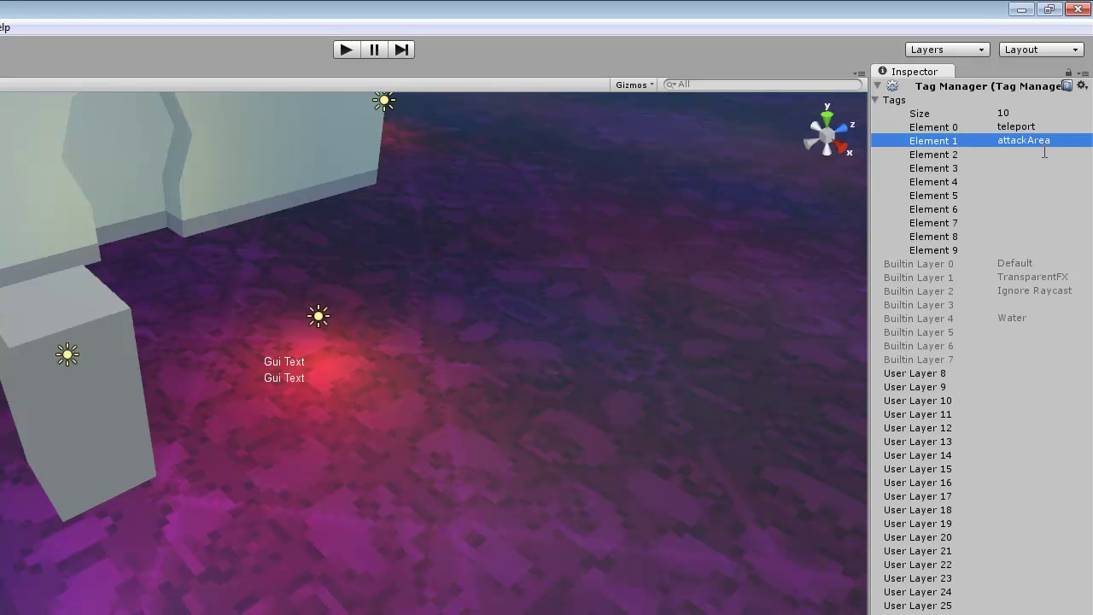
- Assign the attackArea tag to the attackArea object and save the scene
right_drag(547, 289, 306, 250)
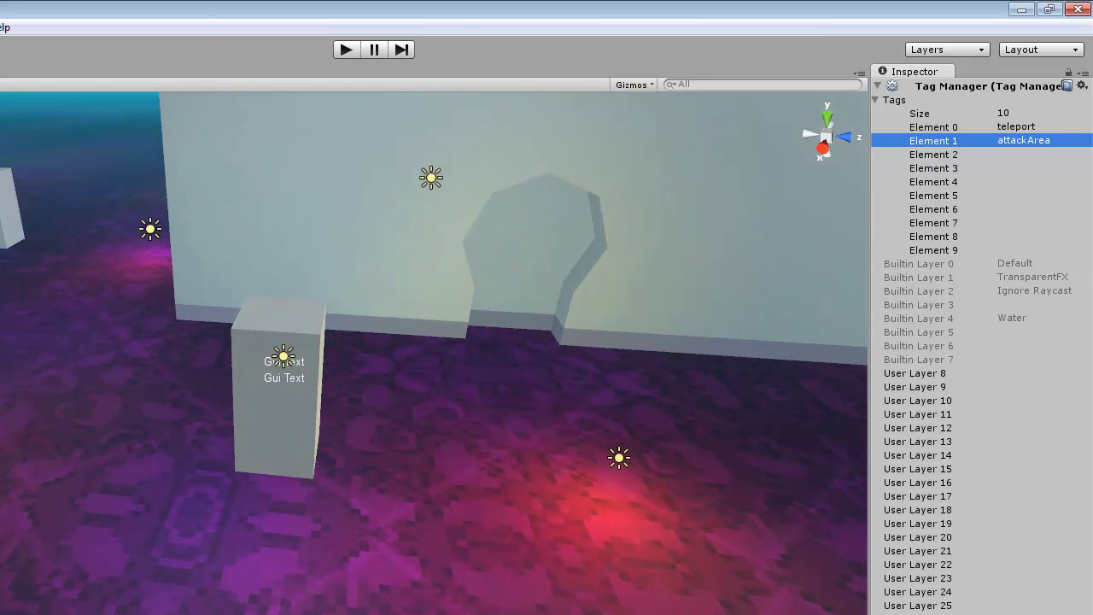
click(940, 104)
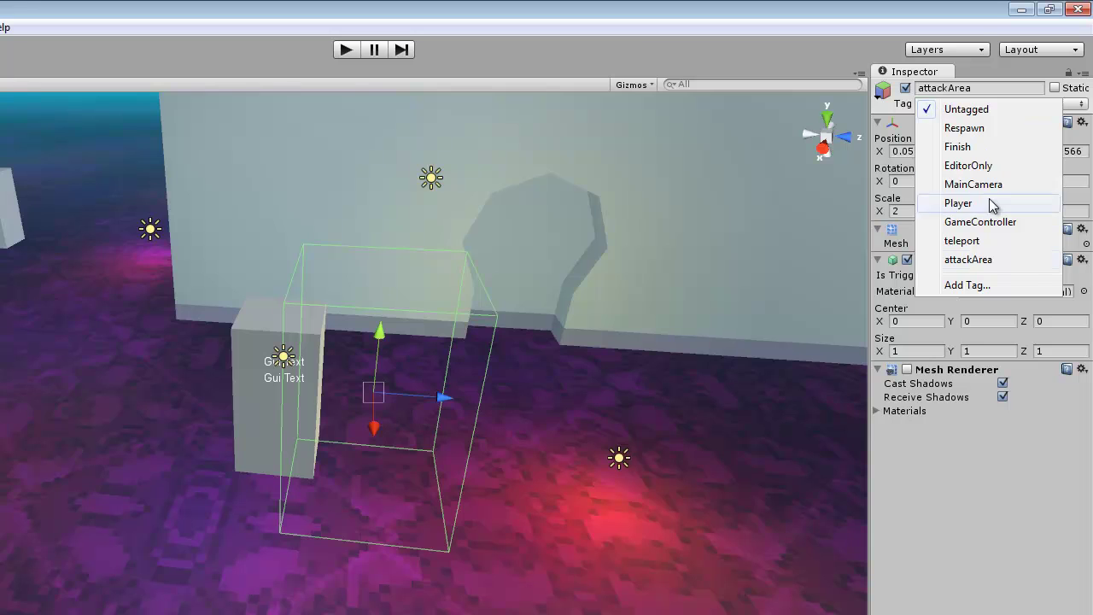
click(982, 261)
right_drag(569, 347, 749, 354)
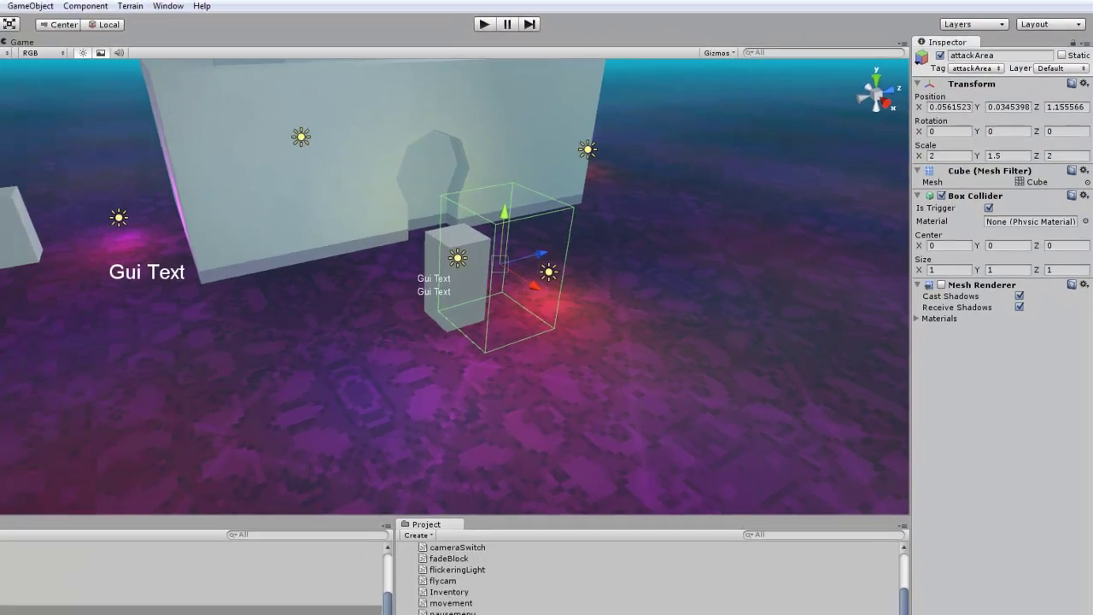
click(10, 3)
click(41, 112)
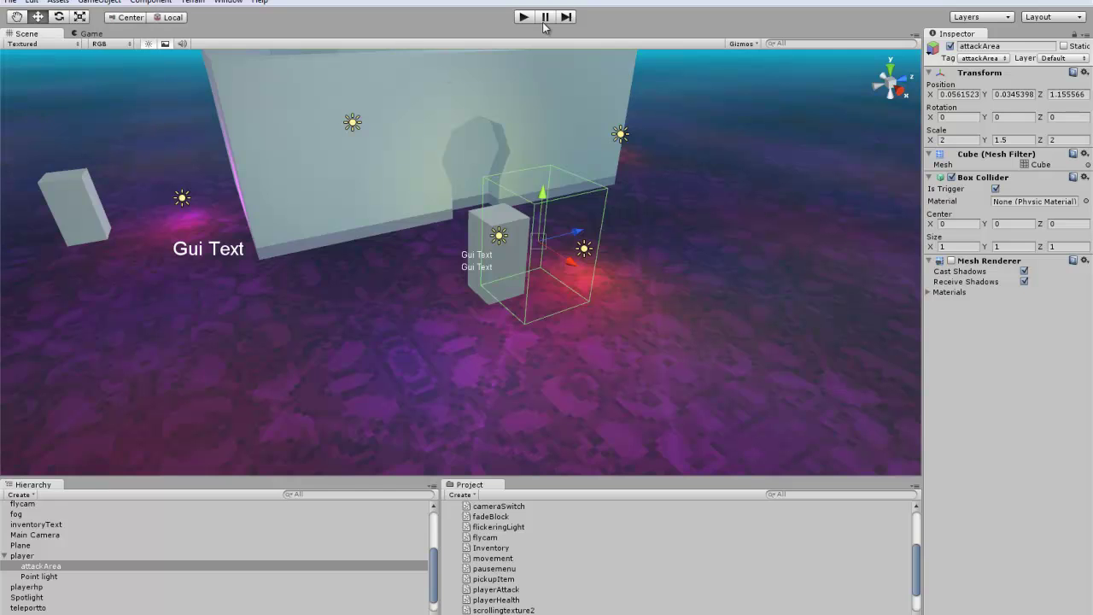
- Run the game to test the player's attack on the enemy, and stop it
click(529, 18)
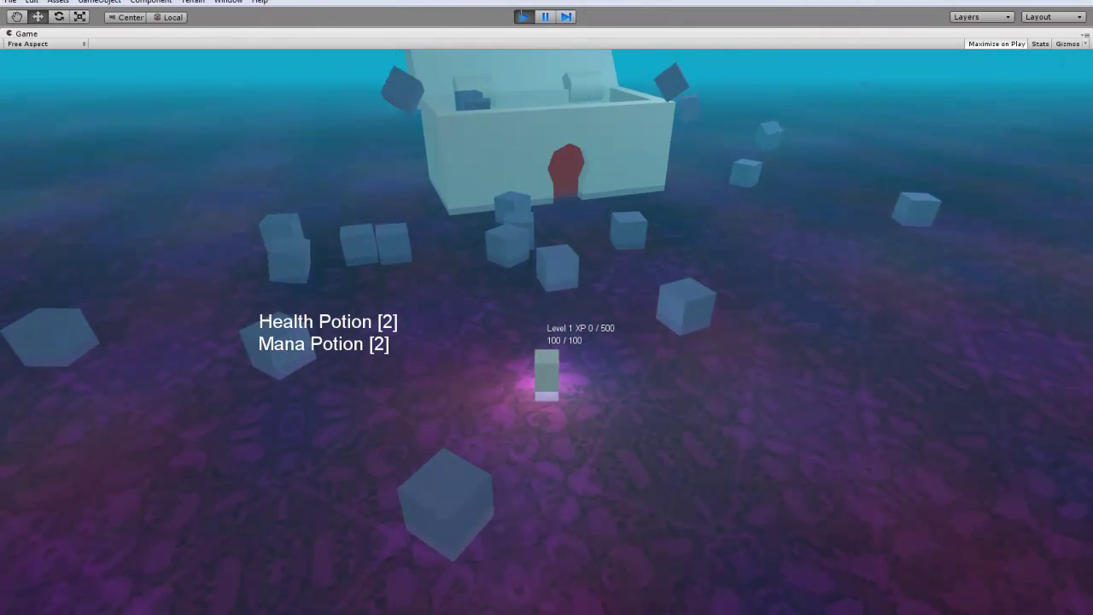
click(523, 17)
- Switch to MonoDevelop and insert blank lines below the enemyHealth <= 0 condition in playerAttack.js
key(alt+Tab)
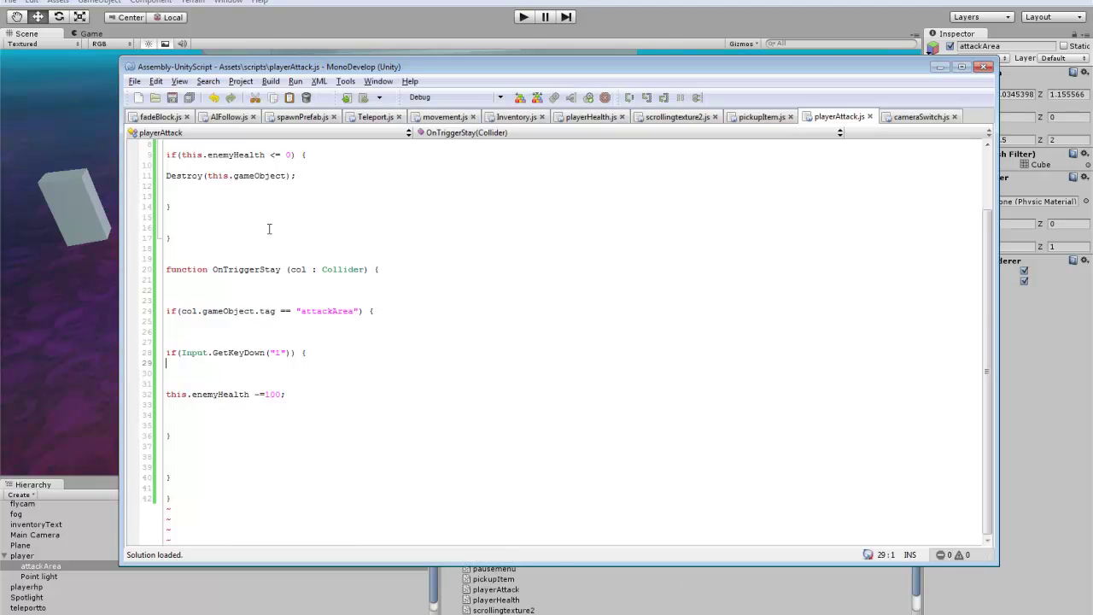
scroll(323, 282, up, 2)
click(314, 227)
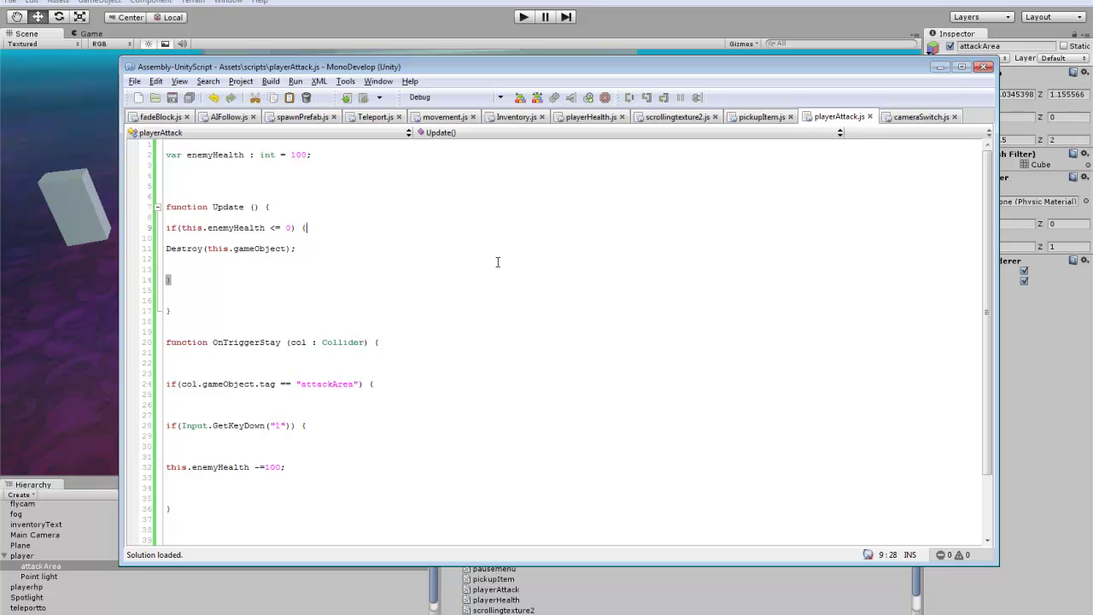
key(Return)
key(Return)
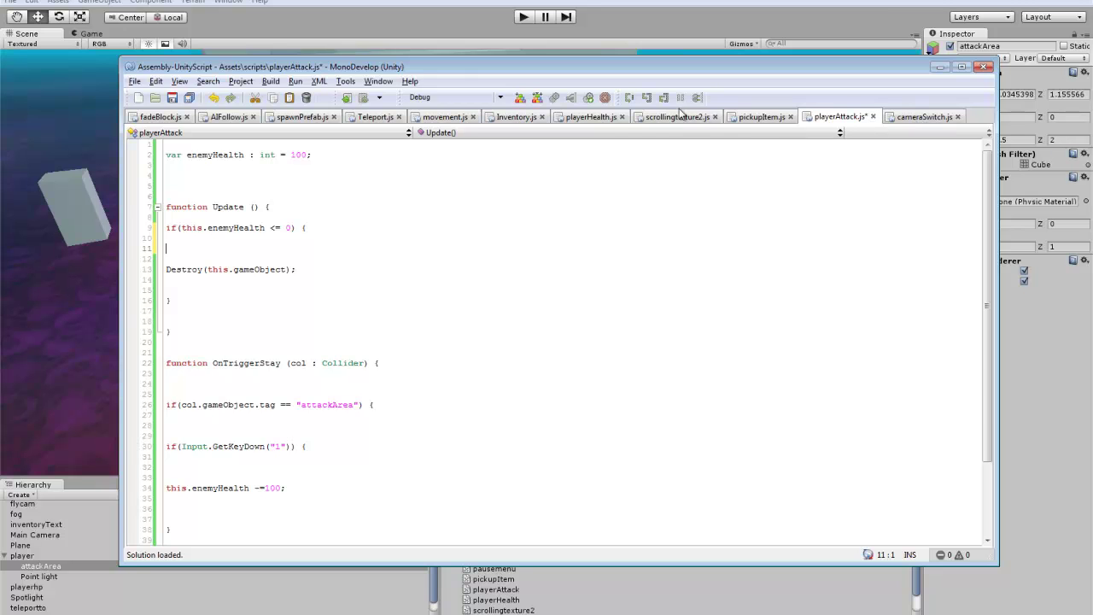
- Declare the curXp variable in playerHealth.js as static
click(603, 118)
click(373, 281)
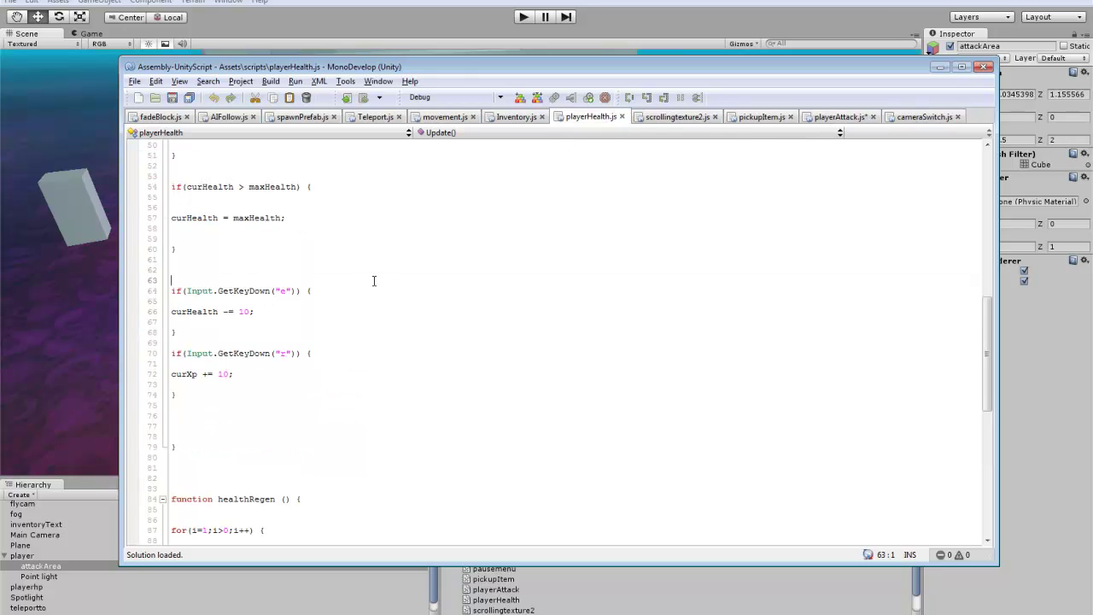
scroll(372, 281, up, 10)
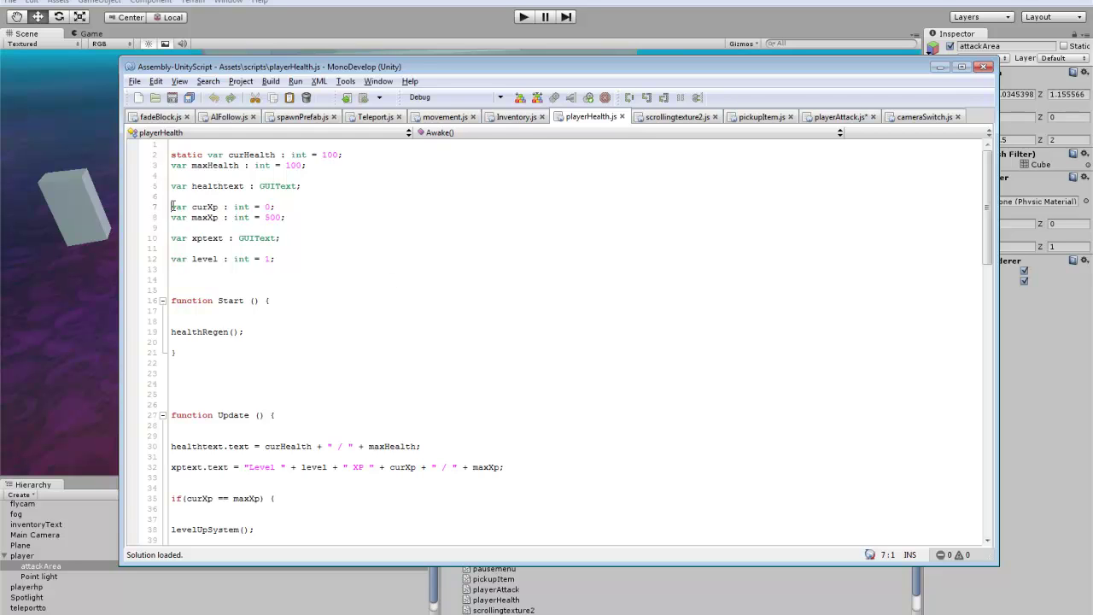
text(static)
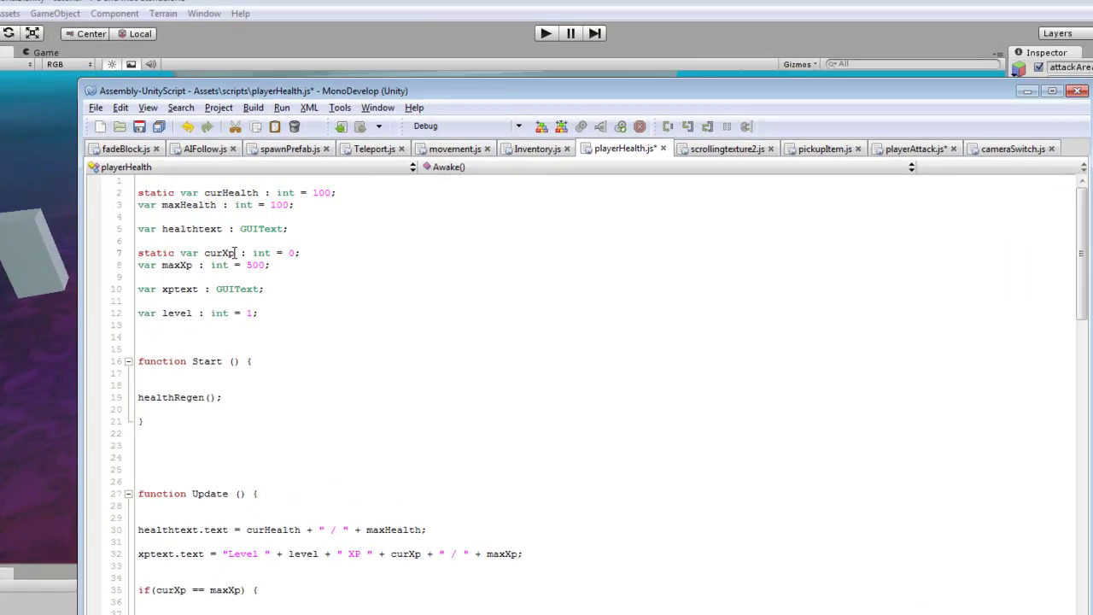
double_click(232, 207)
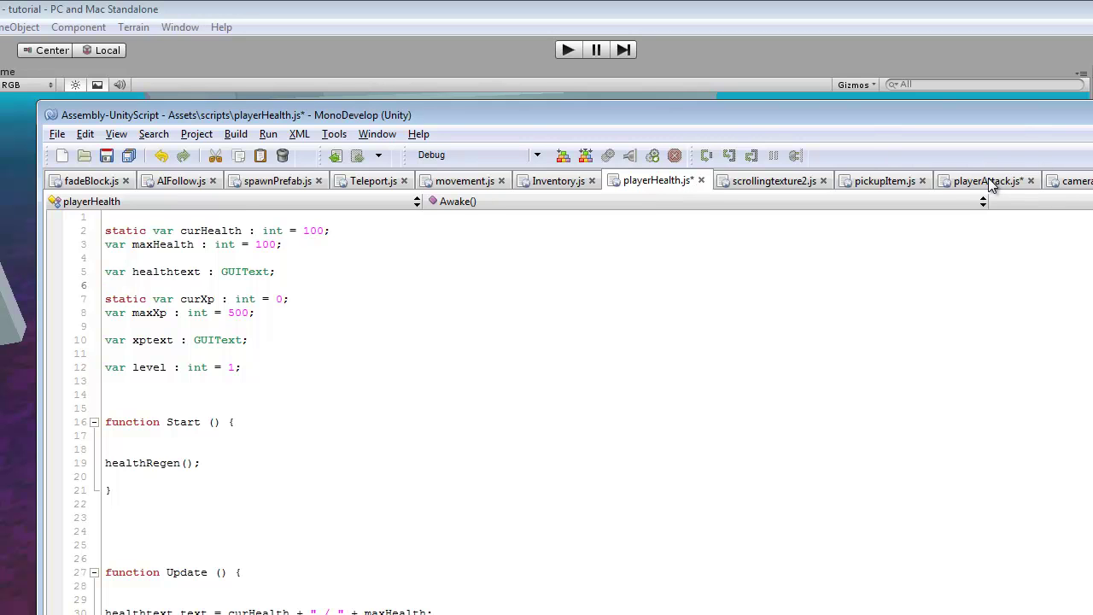
- Add playerHealth.curXp += 10; above the Destroy call in playerAttack.js and save all open scripts
click(988, 181)
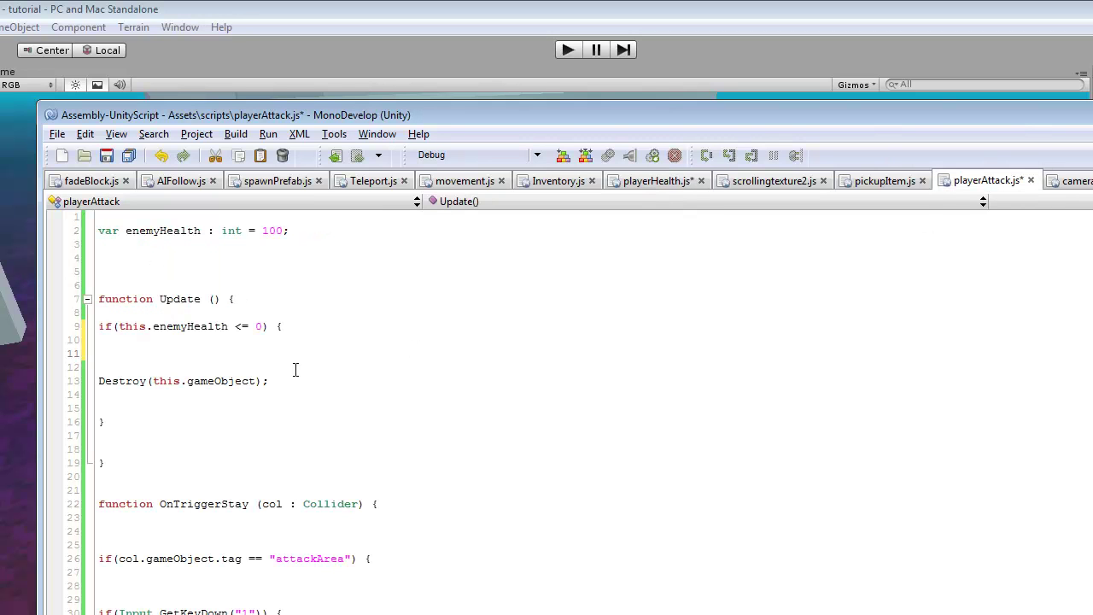
text(layerHealth.curXp)
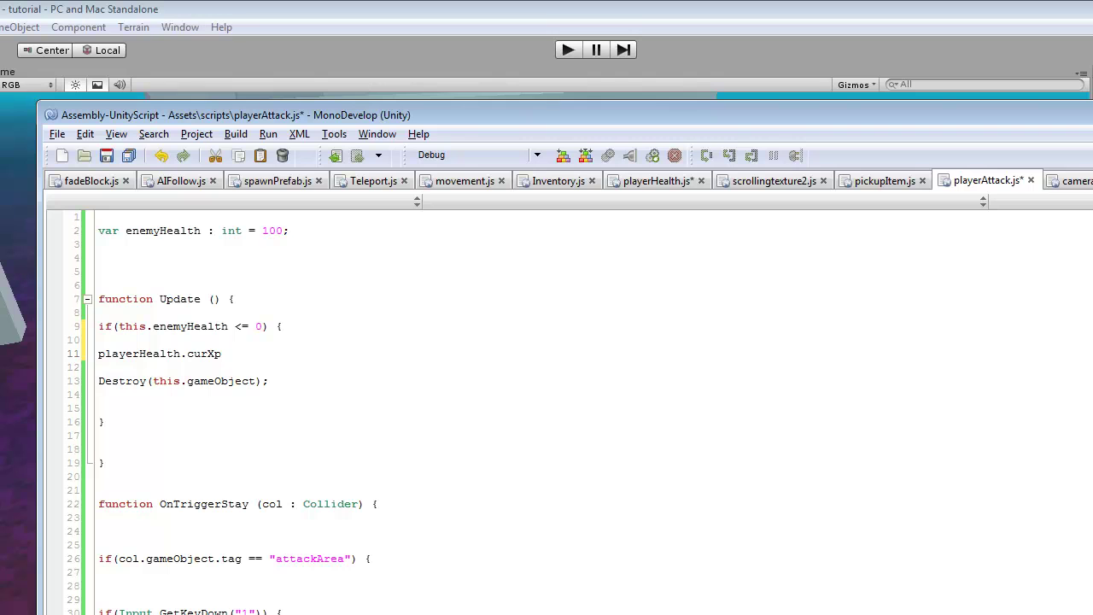
text(+=)
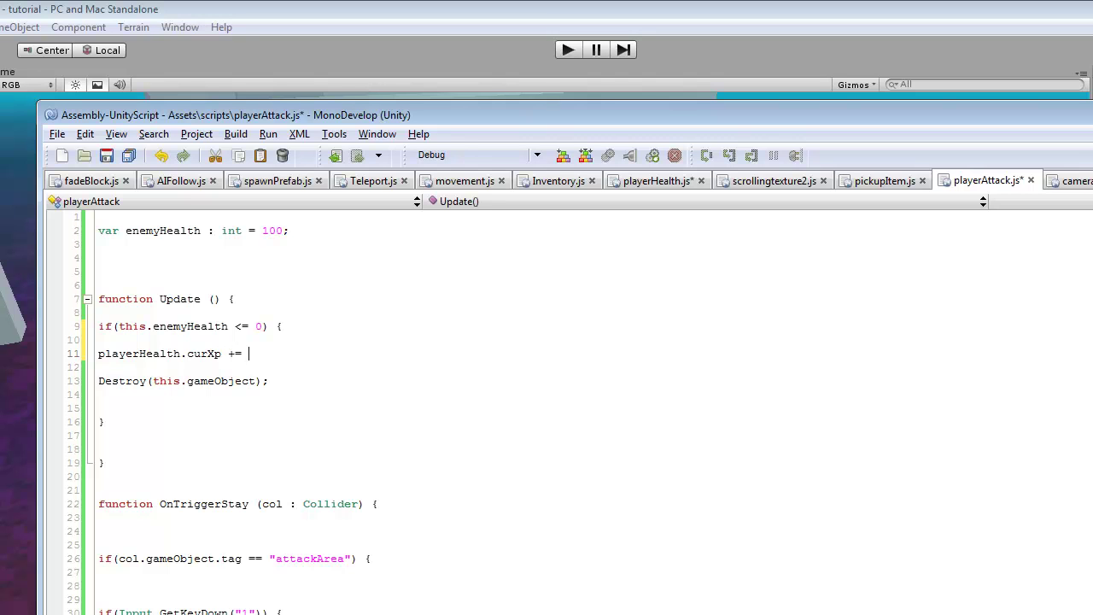
text( 10;)
click(58, 135)
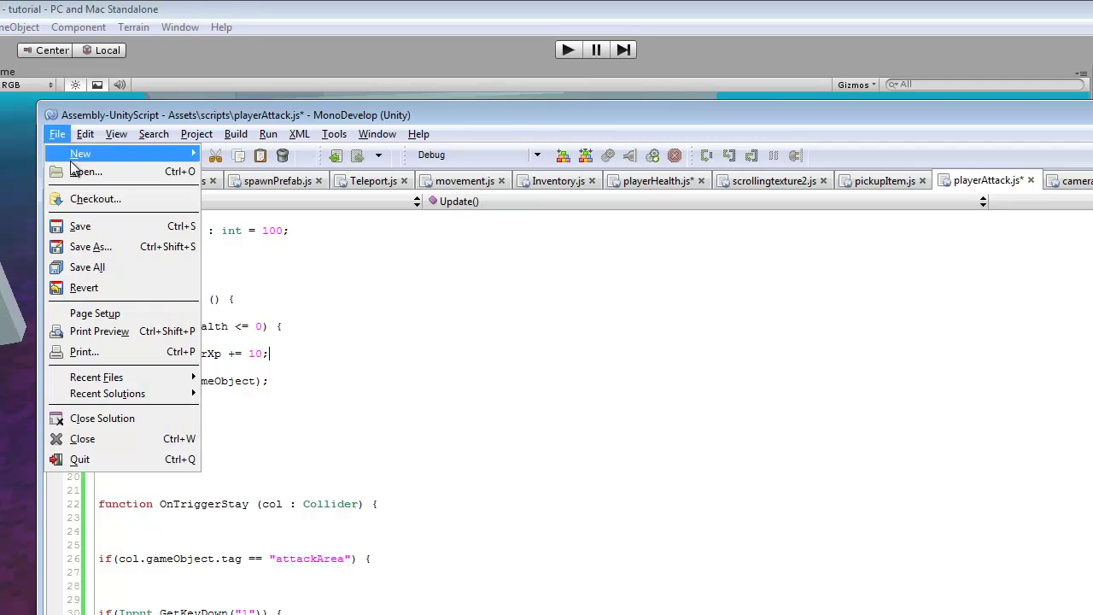
click(86, 223)
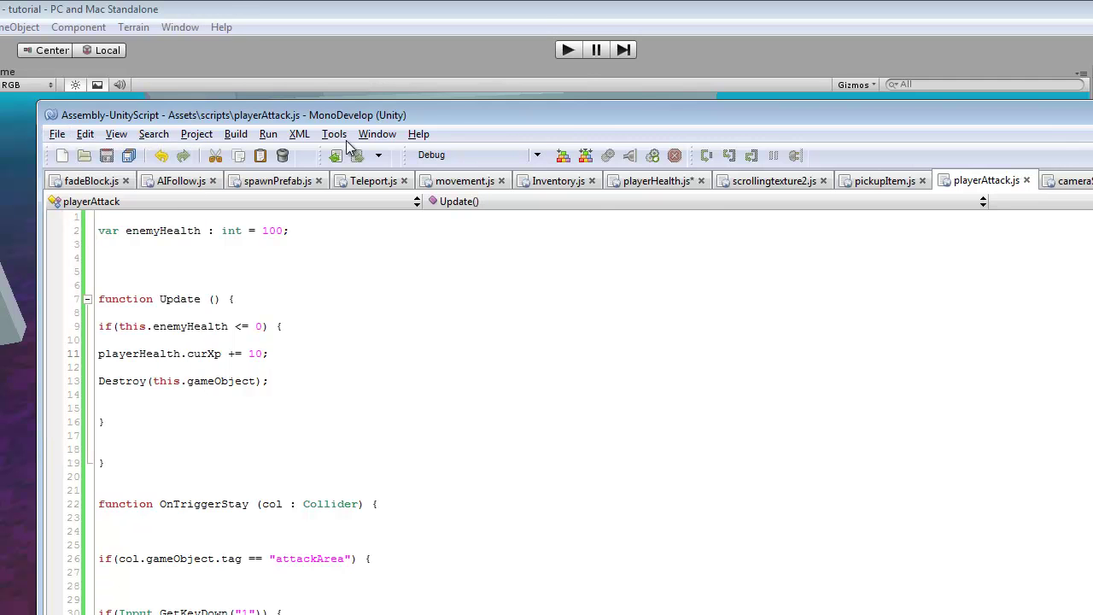
click(58, 137)
click(96, 268)
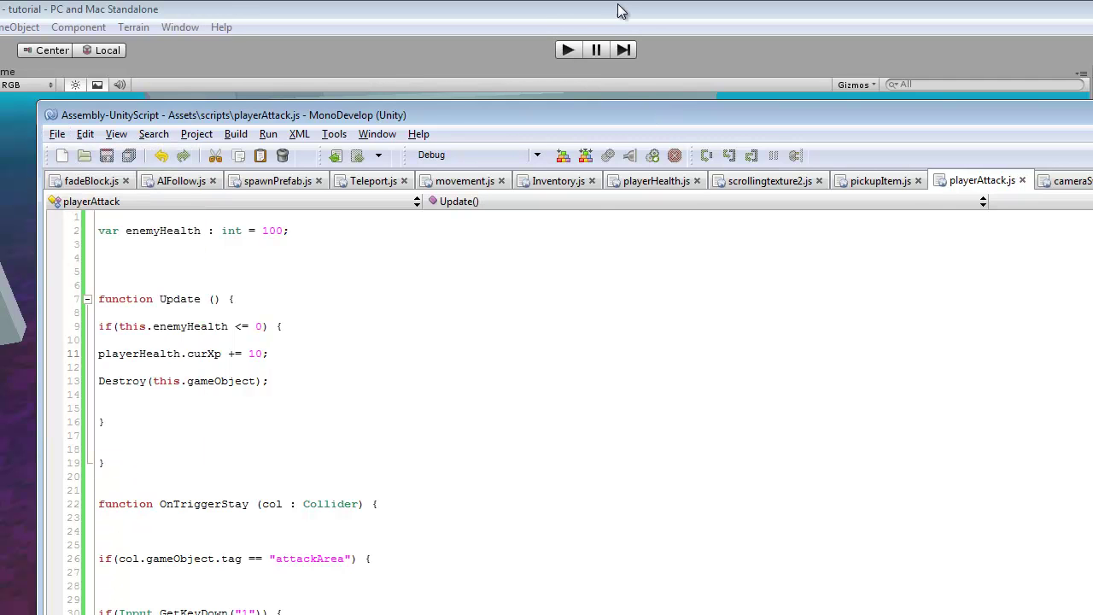
- Switch to Unity and run the game to test the XP reward for destroying the enemy, and stop it
click(567, 51)
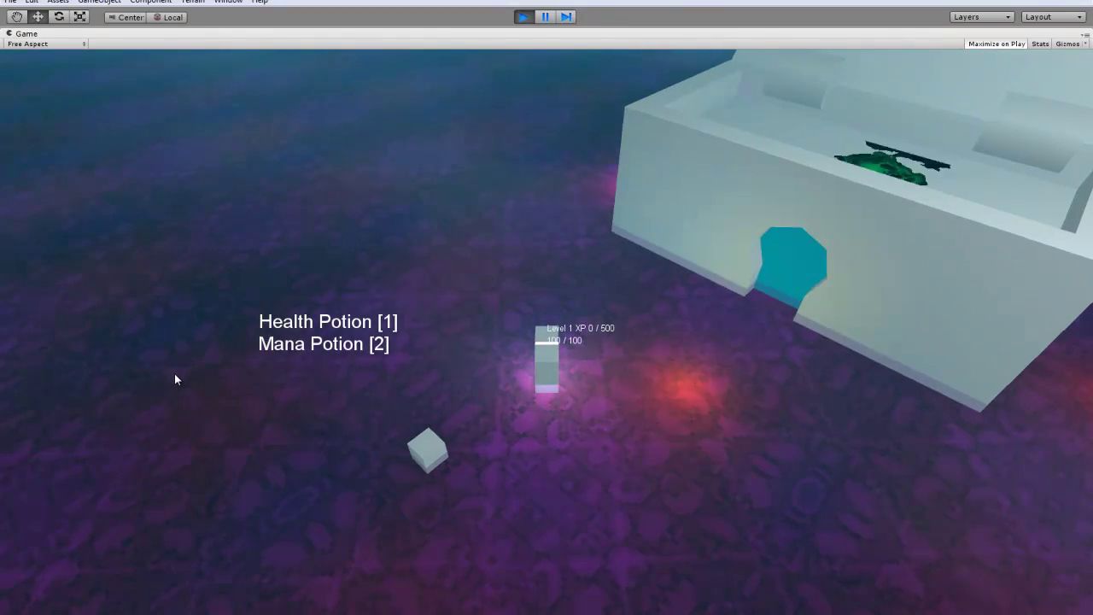
right_drag(174, 373, 95, 298)
click(523, 16)
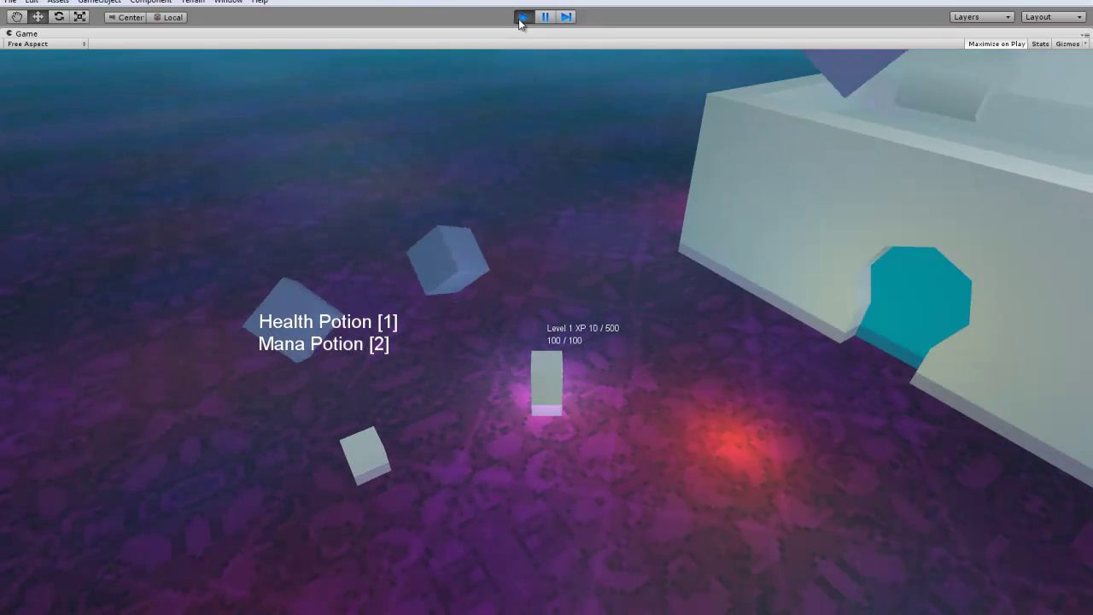
key(s)
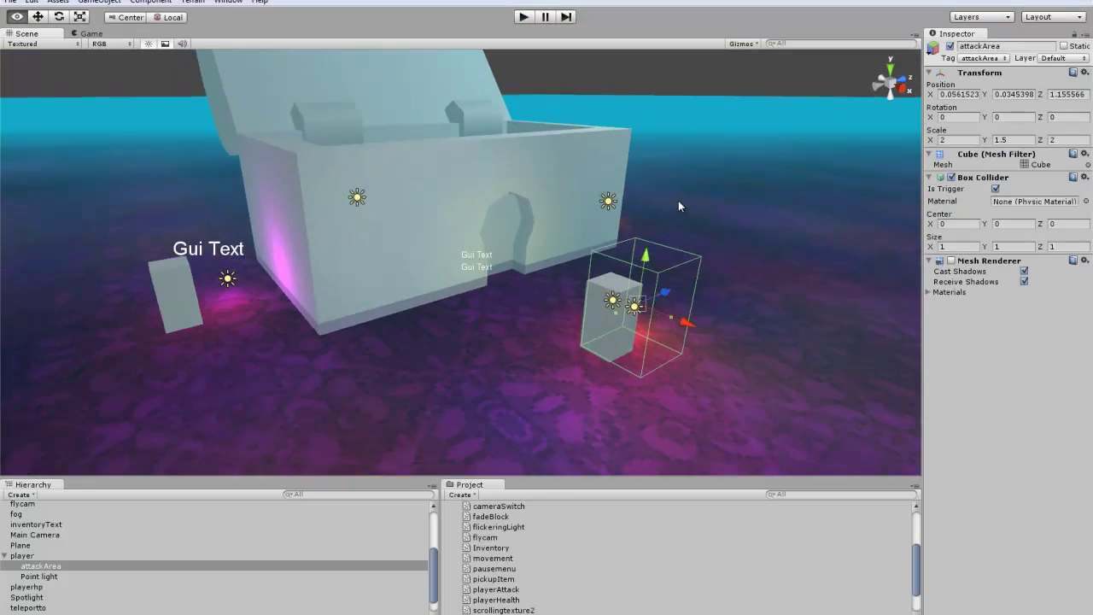